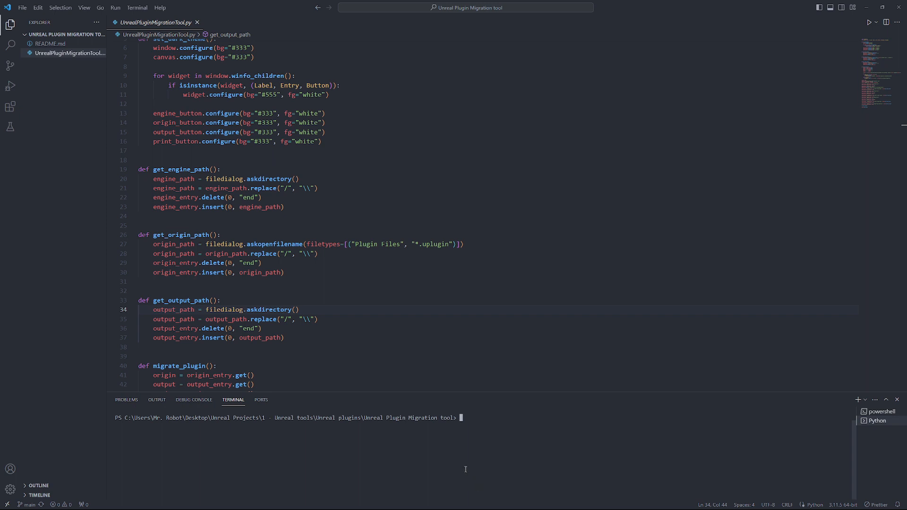
# - Search the Epic Games Launcher Library vault for 'GUID' to find GUID Fixer
pyautogui.moveTo(339, 506)
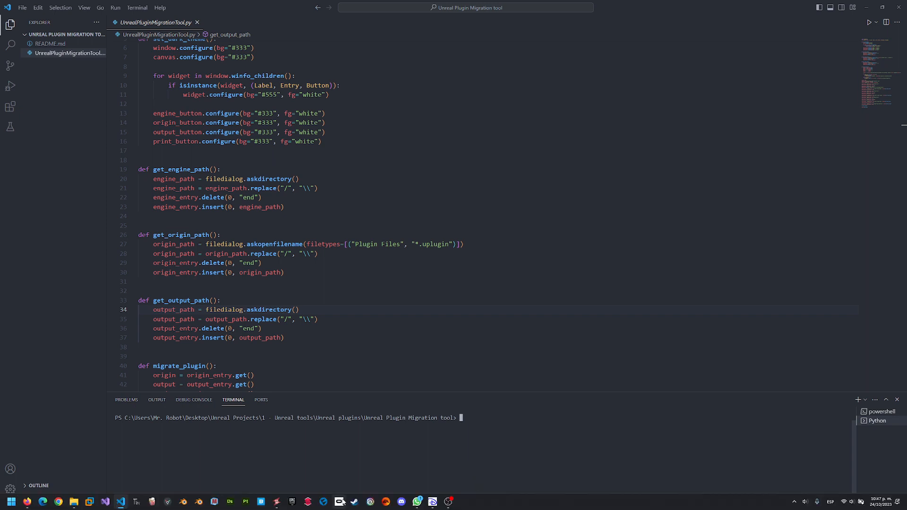
pyautogui.click(291, 503)
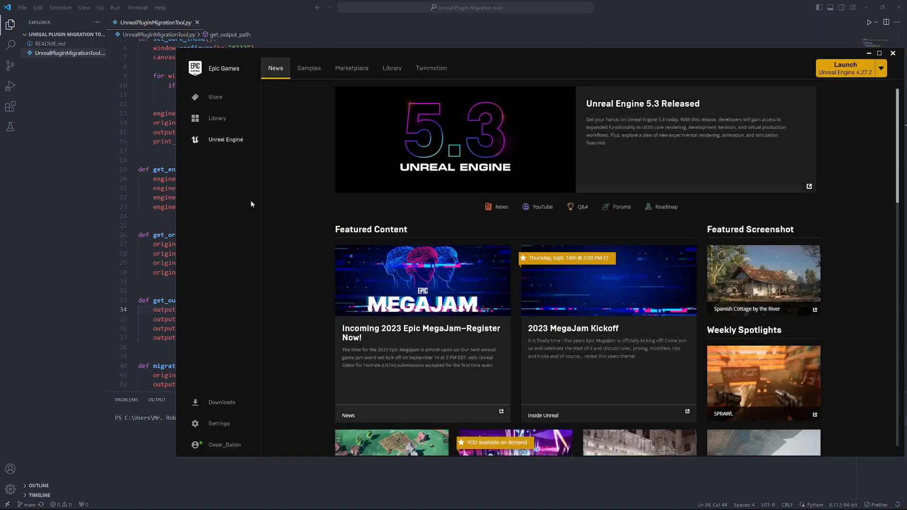
pyautogui.click(391, 68)
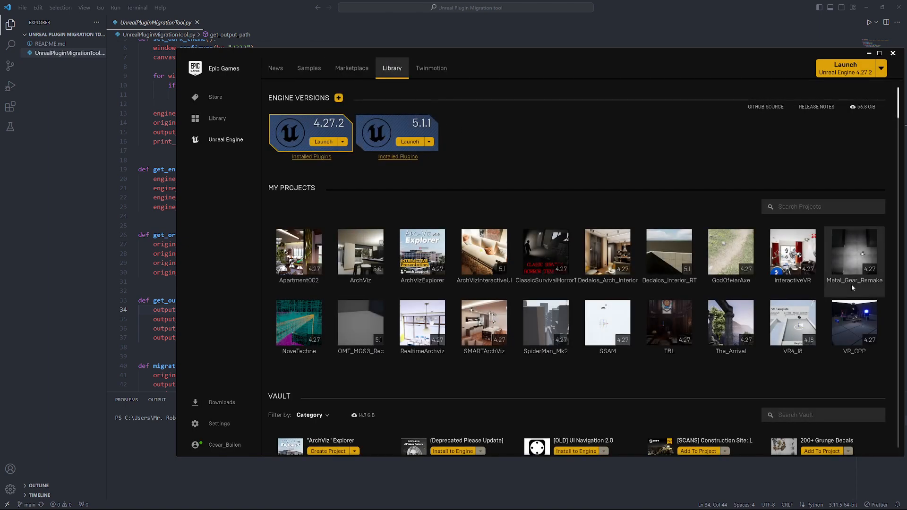
pyautogui.scroll(-2, 778, 426)
pyautogui.click(798, 359)
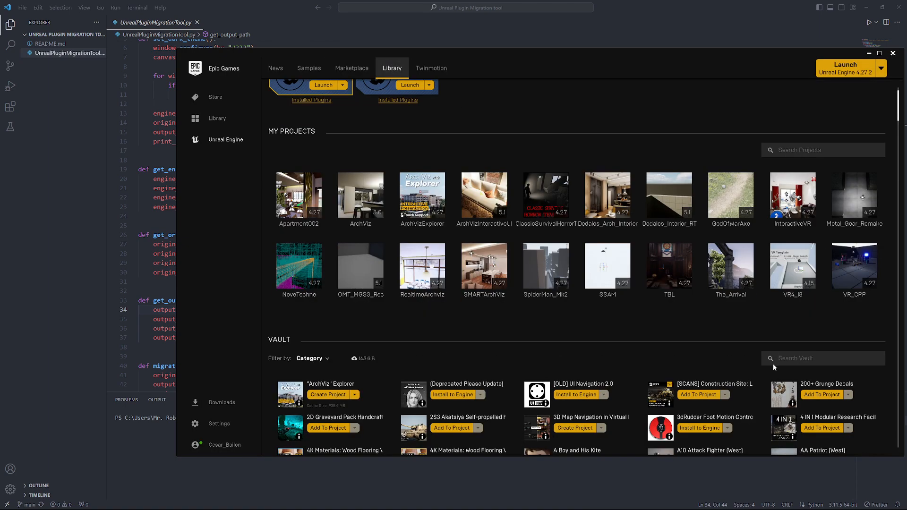
pyautogui.write('GUID')
pyautogui.scroll(-1, 498, 350)
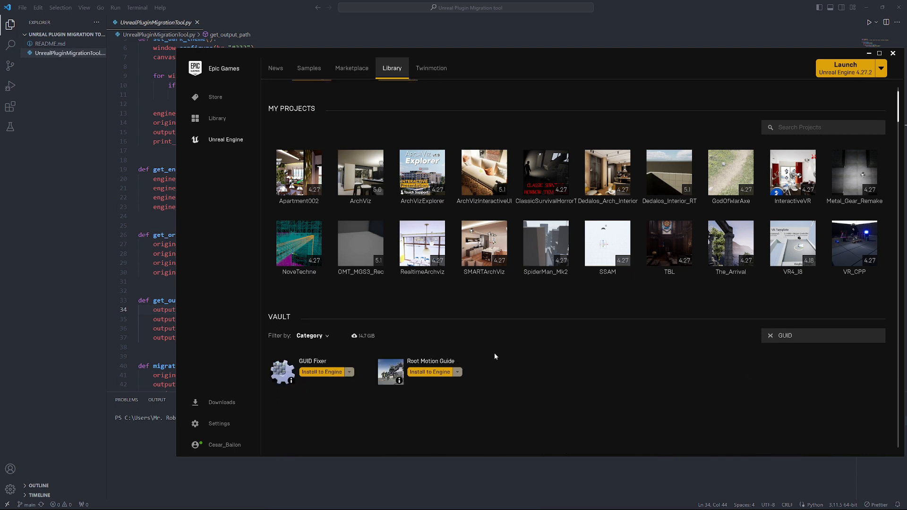
pyautogui.scroll(-2, 495, 356)
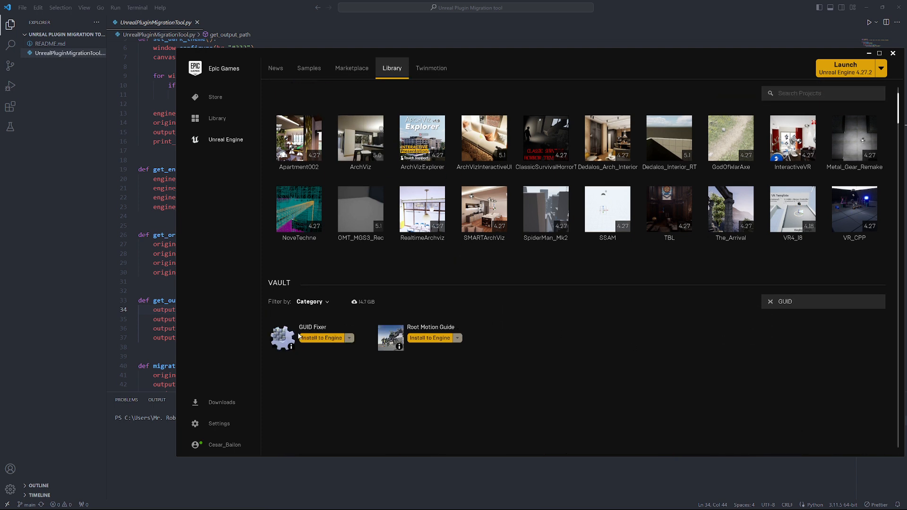
# - Try installing GUID Fixer to an engine, dismiss the no-compatible-engine warning, and follow its GitHub download link
pyautogui.click(301, 337)
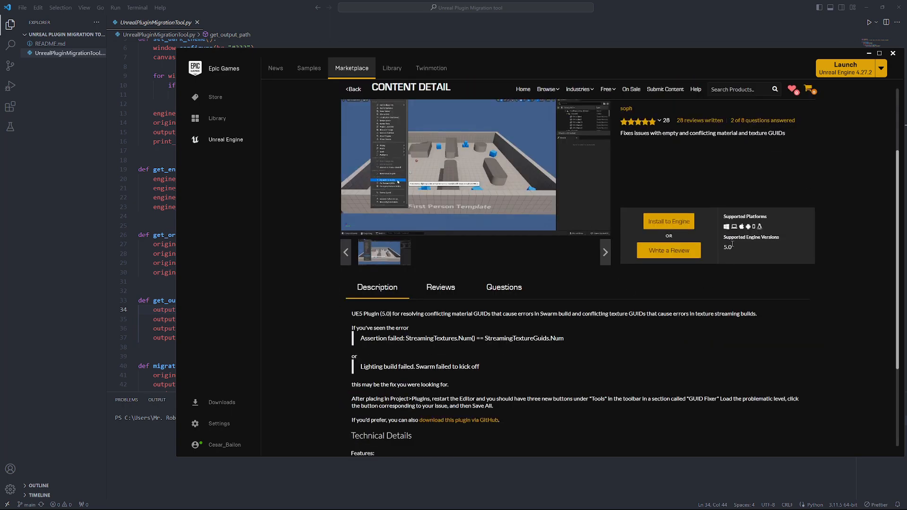
pyautogui.scroll(3, 737, 294)
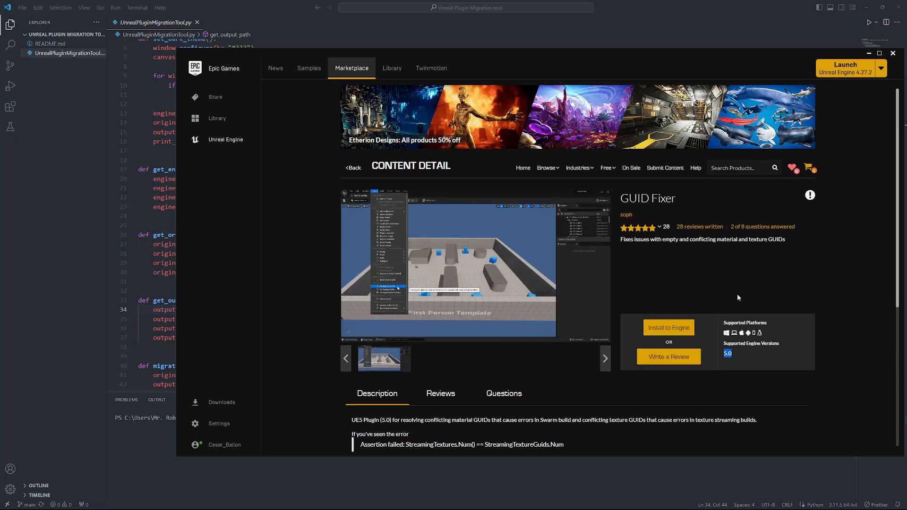
pyautogui.click(671, 333)
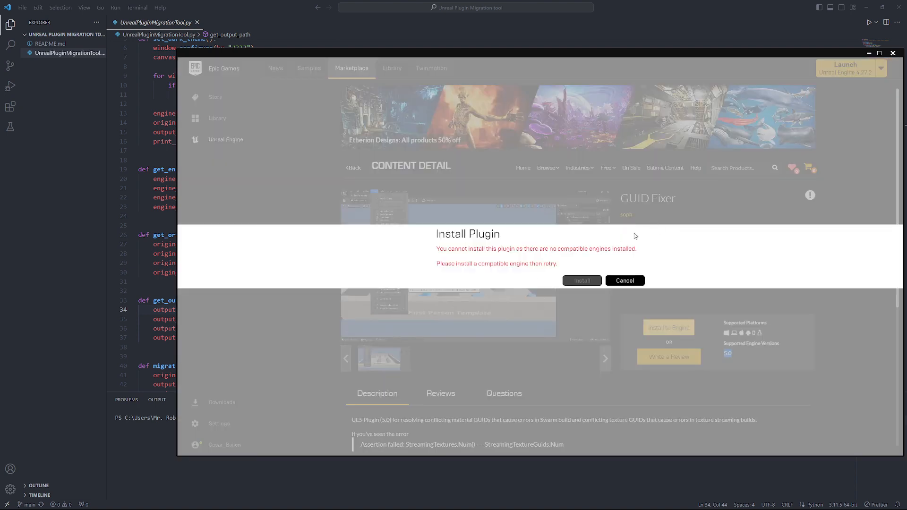
pyautogui.click(624, 280)
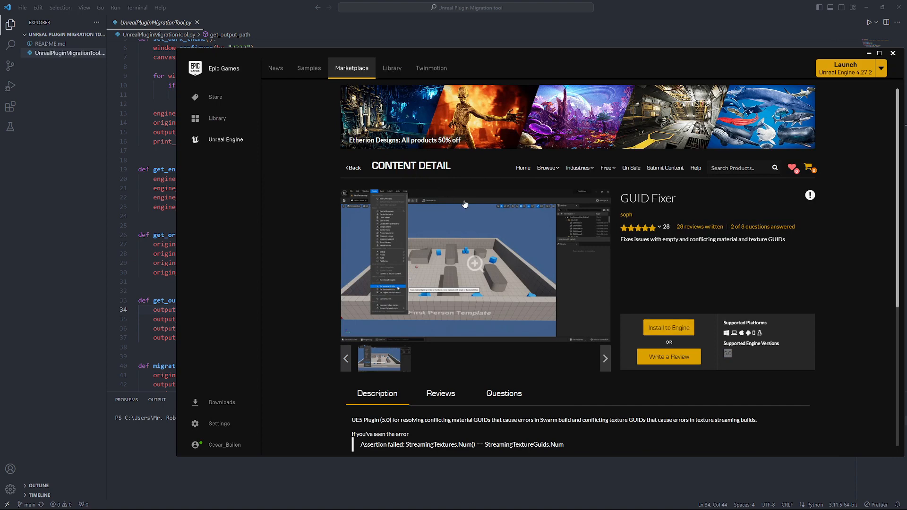
pyautogui.scroll(-5, 471, 276)
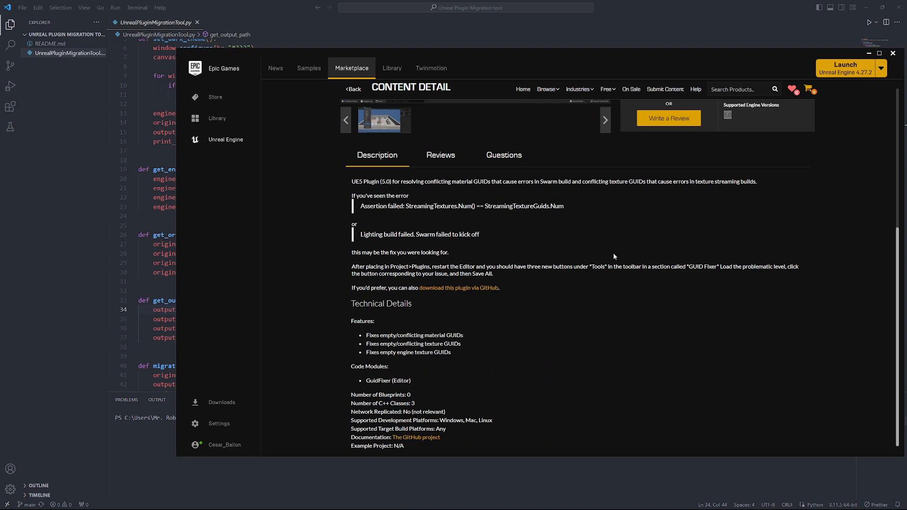
pyautogui.click(471, 289)
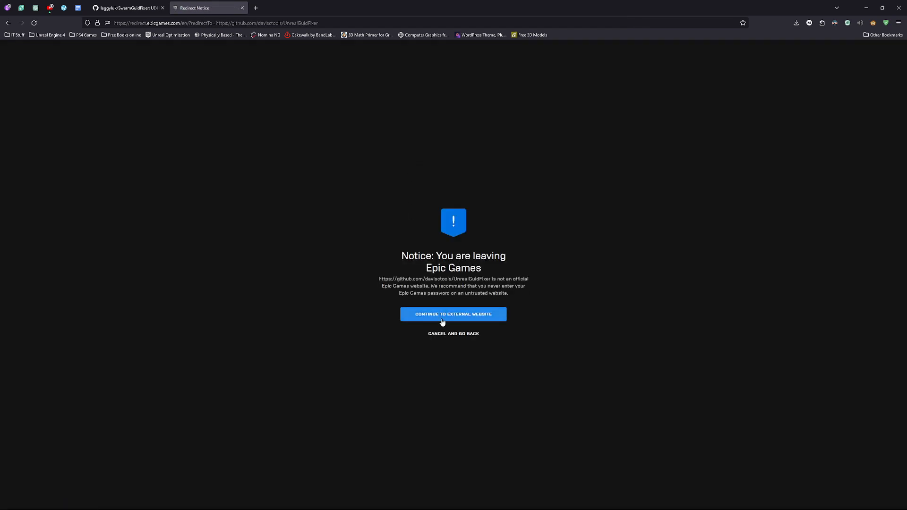
# - Continue to the external GitHub site and close the extra UnrealGuidFixer tab and download options
pyautogui.click(443, 320)
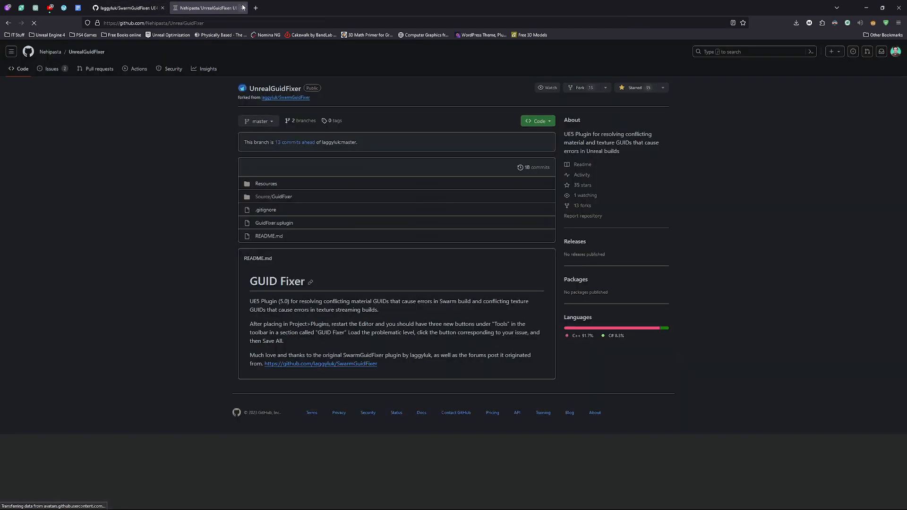
pyautogui.click(243, 7)
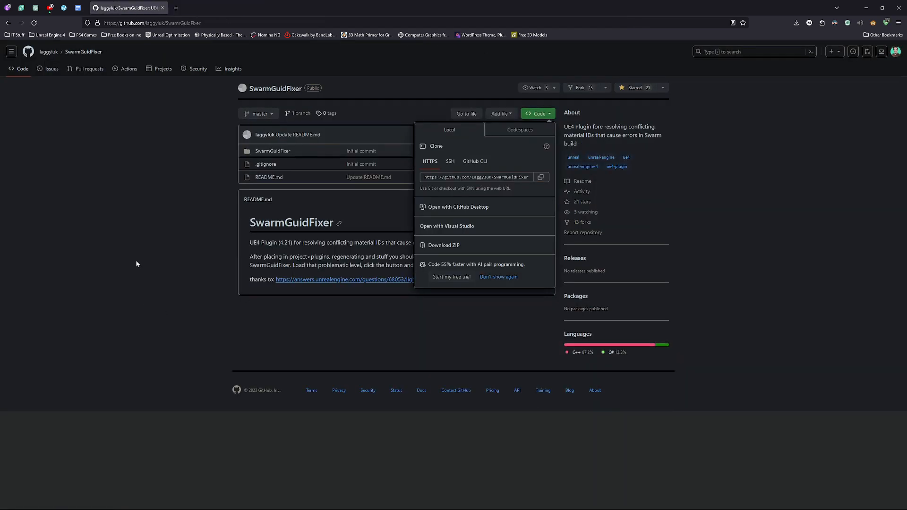
pyautogui.click(539, 114)
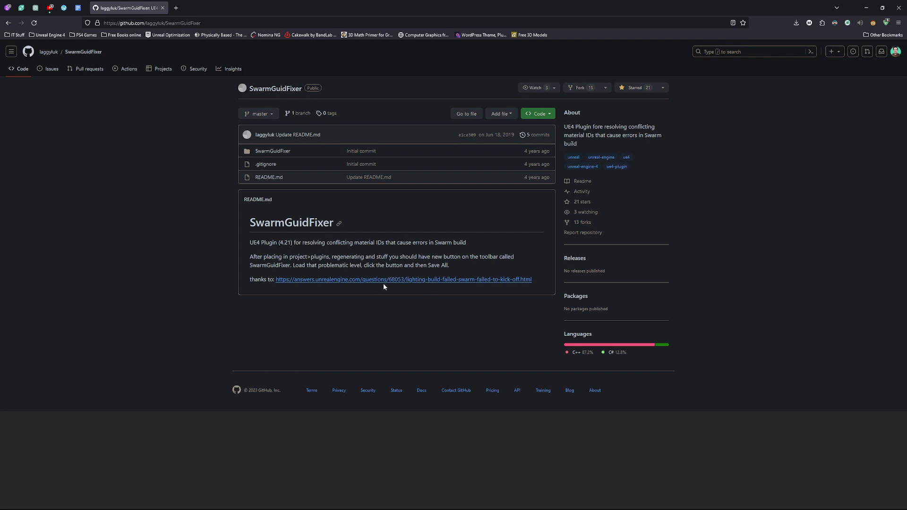
# - Follow the fork link back to the original SwarmGuidFixer repository and highlight 4.21 in its README
pyautogui.click(8, 22)
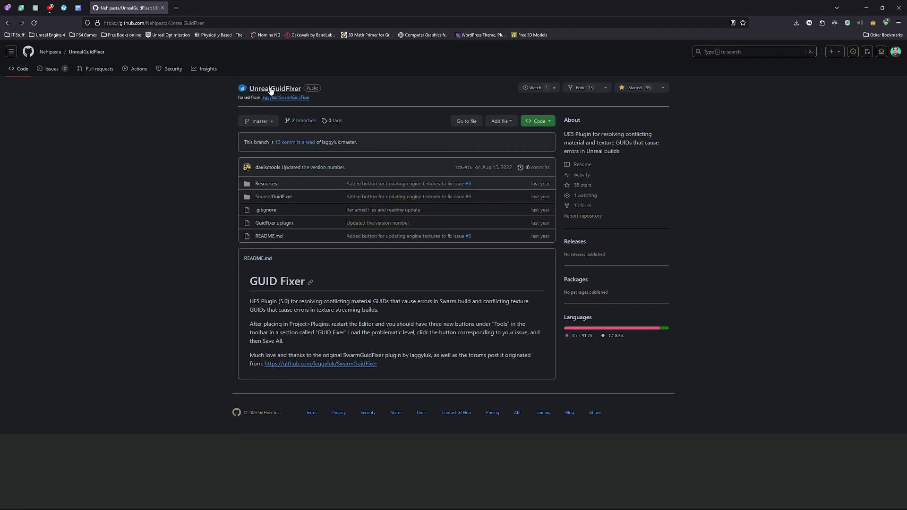
pyautogui.click(311, 364)
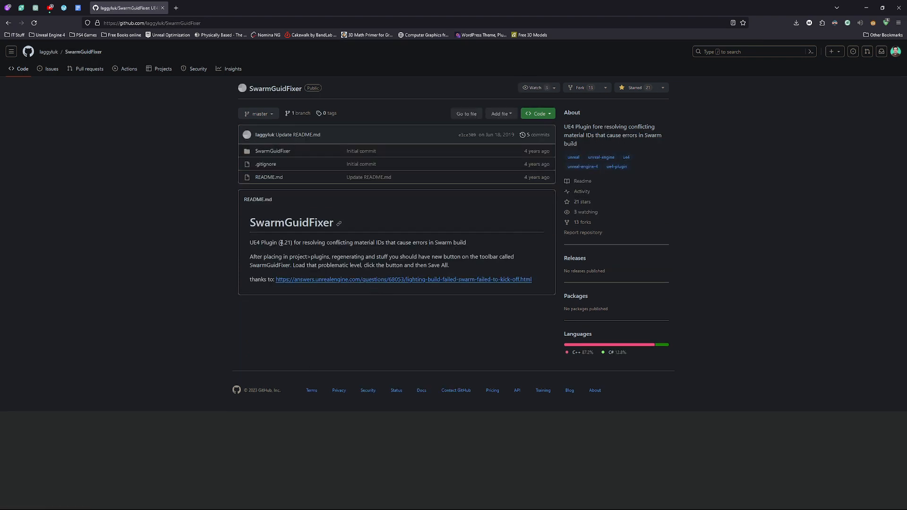
pyautogui.moveTo(281, 242); pyautogui.dragTo(291, 242)
pyautogui.moveTo(72, 505)
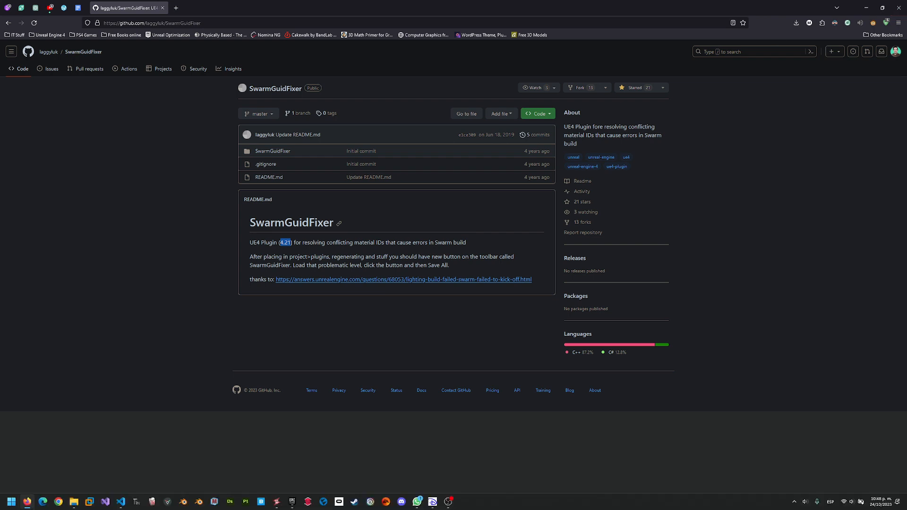
pyautogui.click(118, 465)
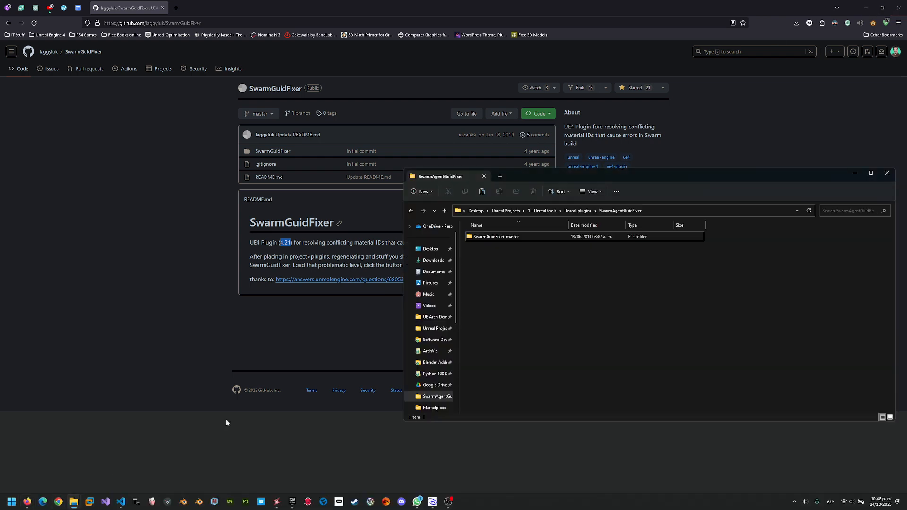
# - Open SwarmGuidFixer-master, then its SwarmGuidFixer subfolder containing SwarmGuidFixer.uplugin
pyautogui.doubleClick(508, 238)
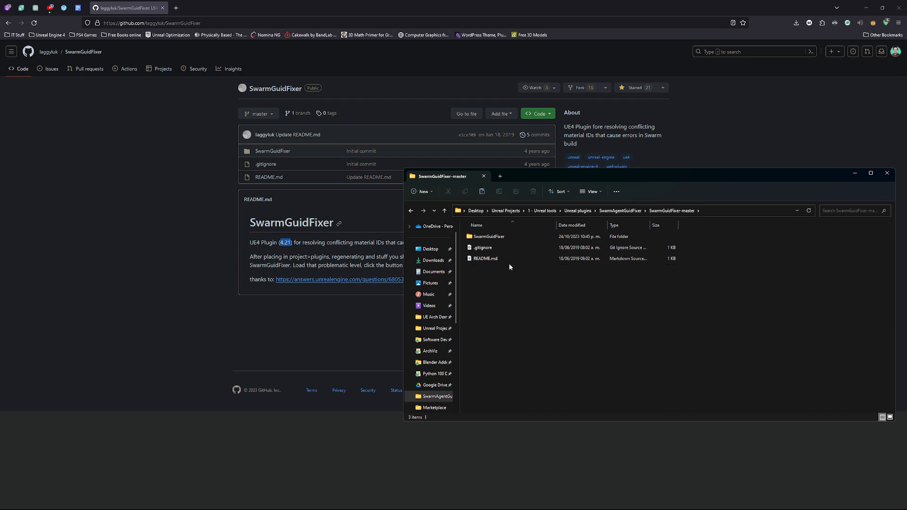
pyautogui.doubleClick(501, 237)
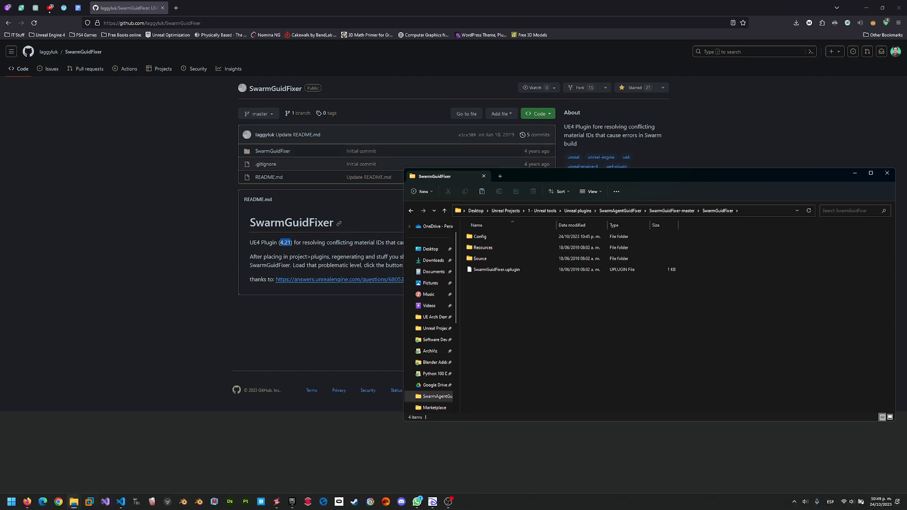
pyautogui.click(121, 502)
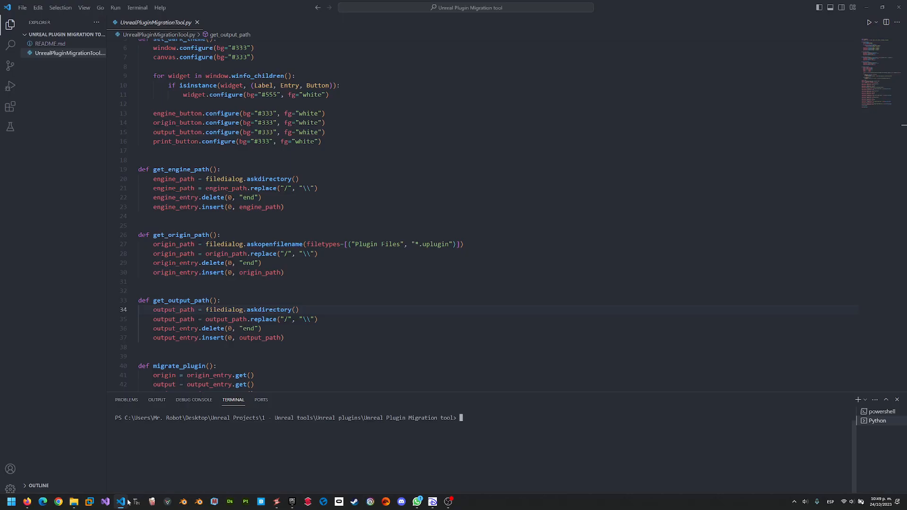
# - Run UnrealPluginMigrationTool.py and press Select Engine Path in the tool window
pyautogui.scroll(2, 361, 243)
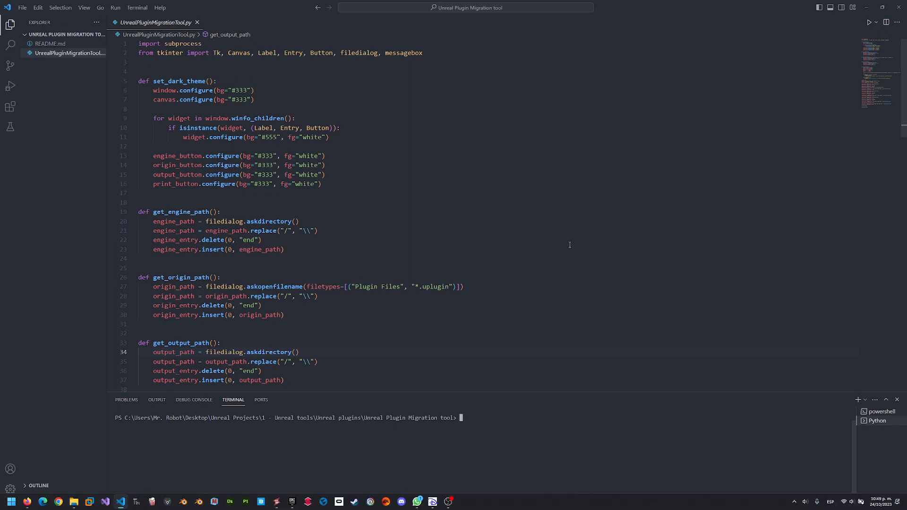
pyautogui.scroll(-2, 455, 325)
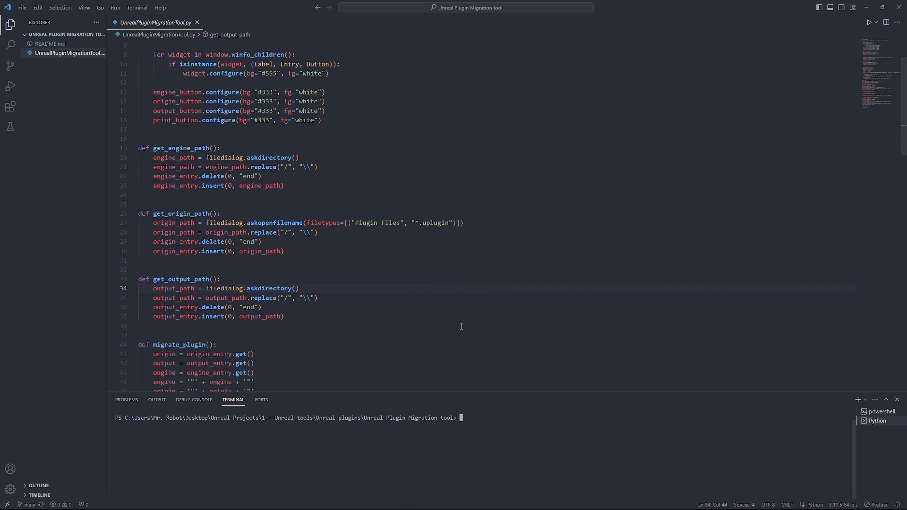
pyautogui.click(869, 22)
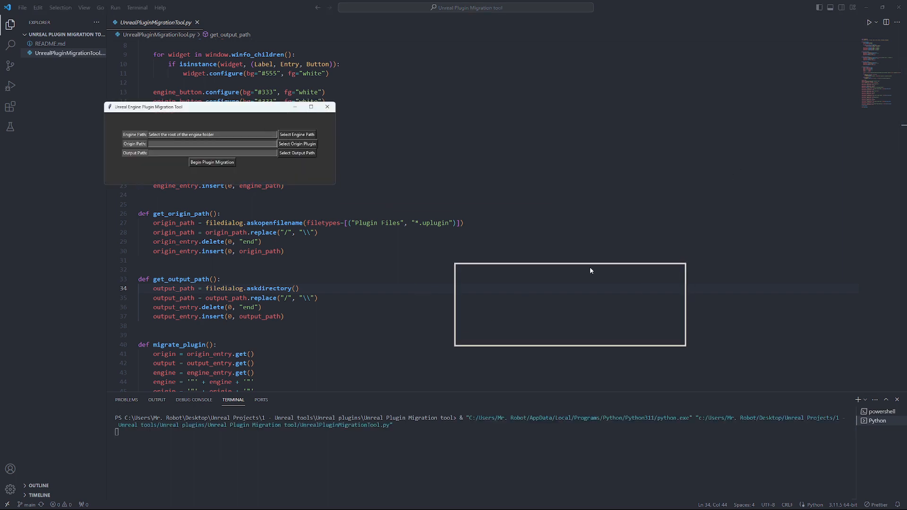
pyautogui.click(686, 280)
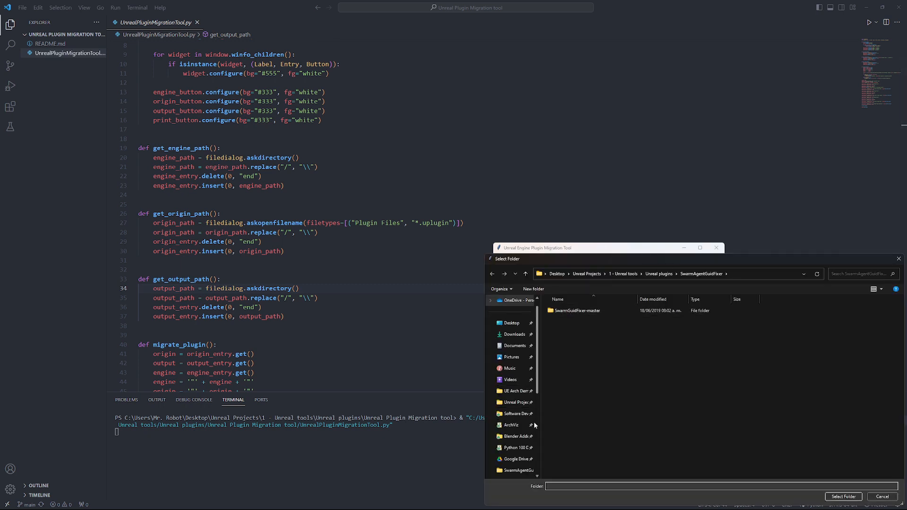
# - Browse to C:\Program Files\Epic Games\UE_4.27 and select it as the engine path
pyautogui.scroll(-3, 515, 406)
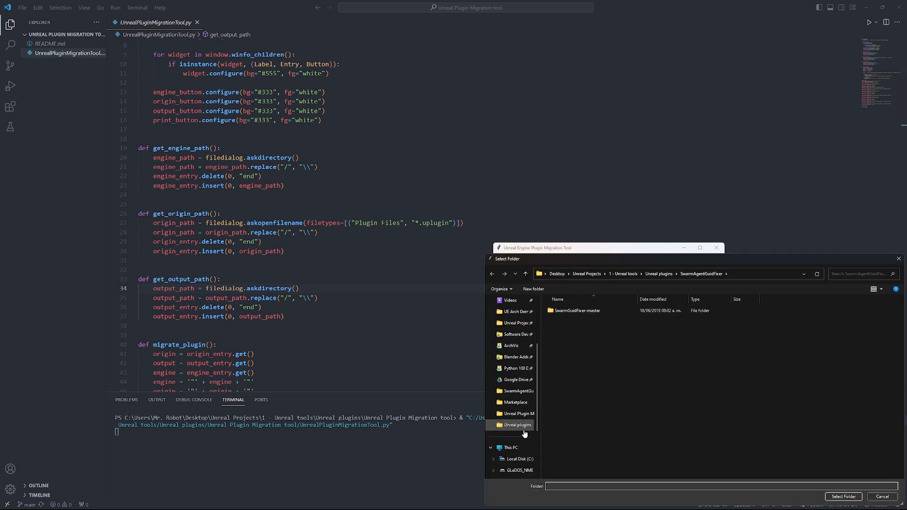
pyautogui.scroll(-2, 525, 434)
pyautogui.click(520, 437)
pyautogui.click(573, 366)
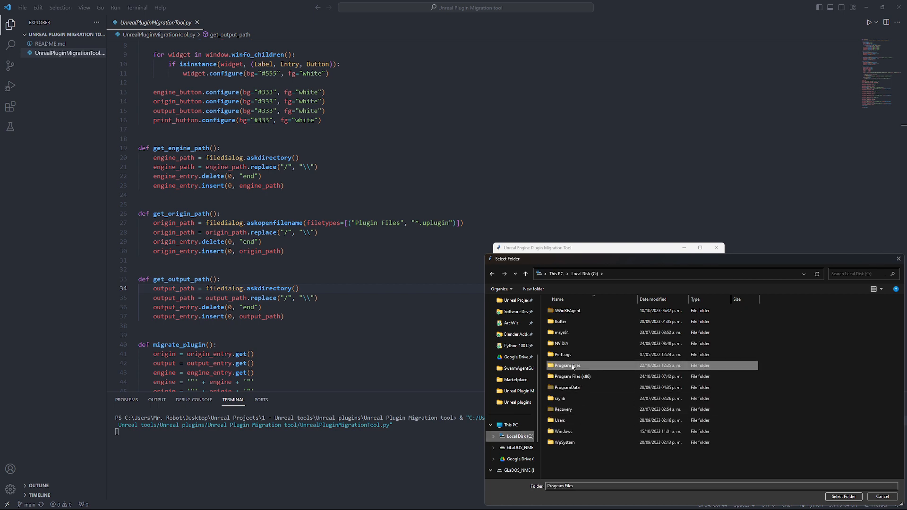
pyautogui.doubleClick(572, 366)
pyautogui.click(574, 408)
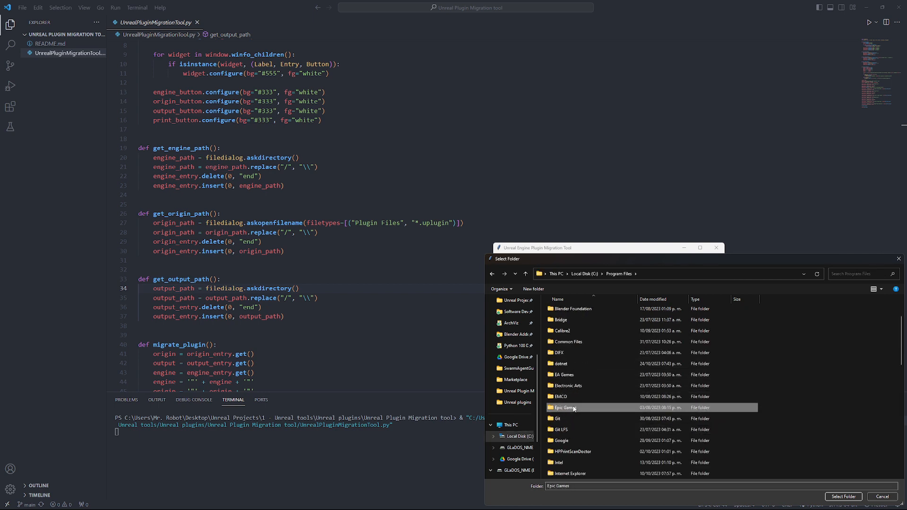
pyautogui.doubleClick(574, 408)
pyautogui.doubleClick(560, 310)
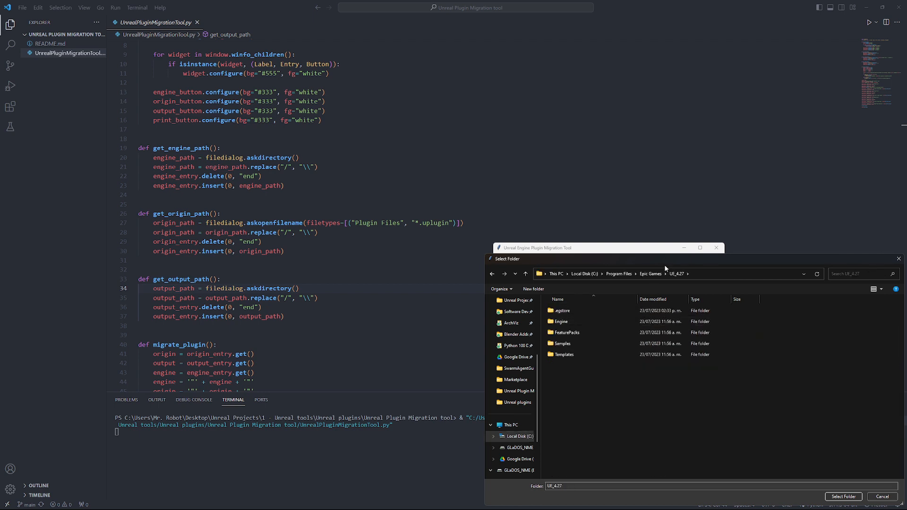
pyautogui.moveTo(665, 266); pyautogui.dragTo(561, 213)
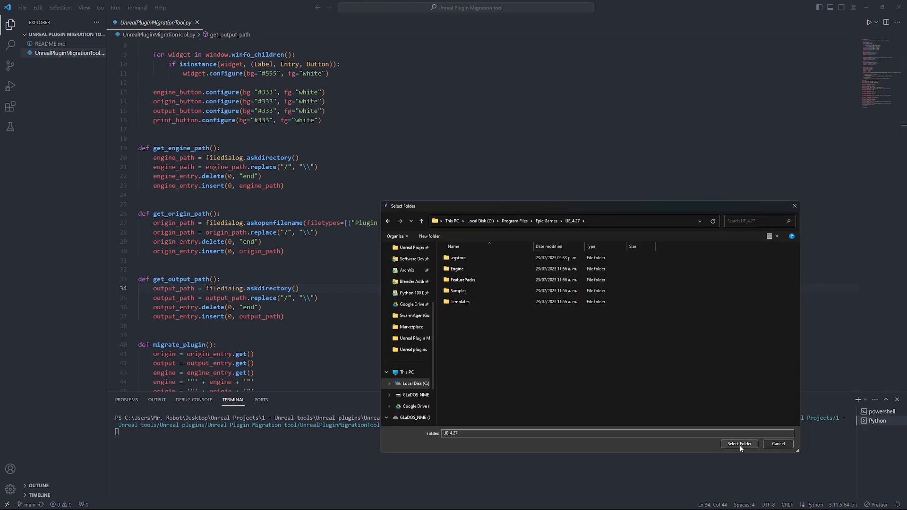
pyautogui.moveTo(614, 205); pyautogui.dragTo(533, 199)
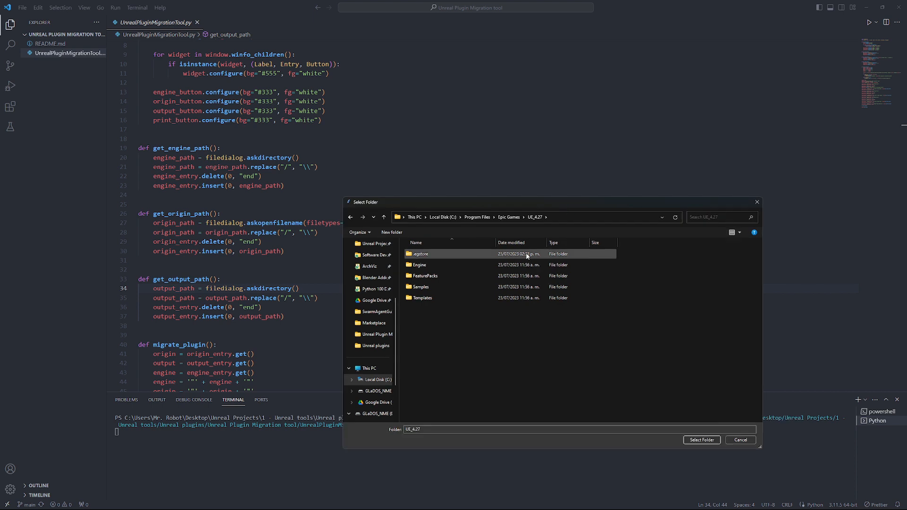
pyautogui.click(704, 441)
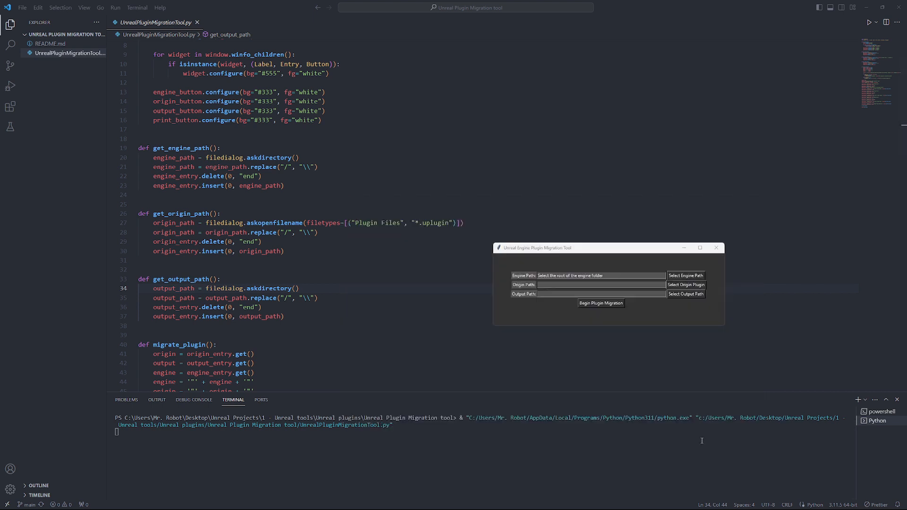
# - Set the origin plugin to SwarmGuidFixer.uplugin inside SwarmAgentGuidFixer\SwarmGuidFixer-master\SwarmGuidFixer
pyautogui.click(684, 288)
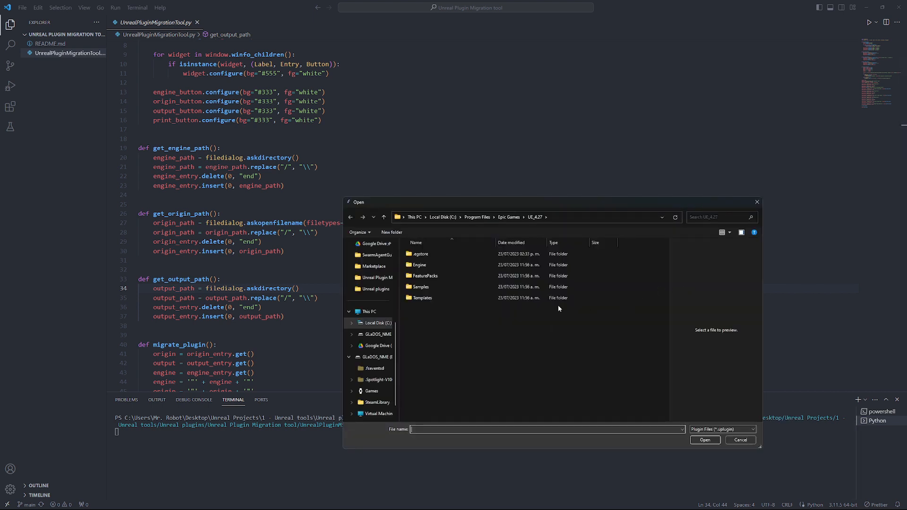
pyautogui.click(375, 289)
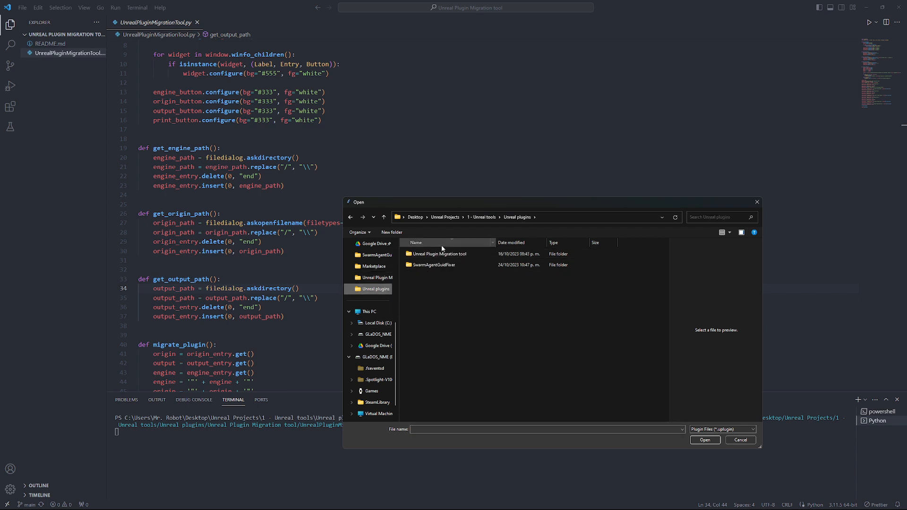
pyautogui.doubleClick(451, 255)
pyautogui.doubleClick(436, 254)
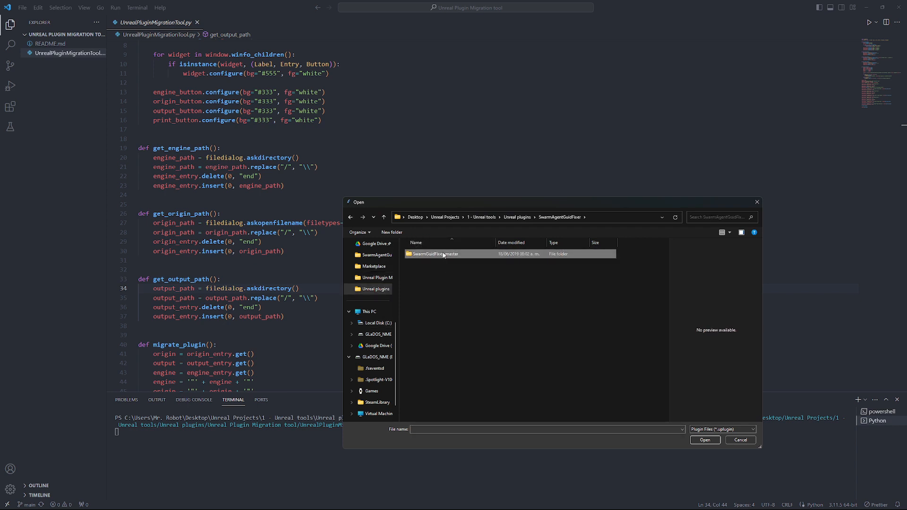
pyautogui.doubleClick(436, 255)
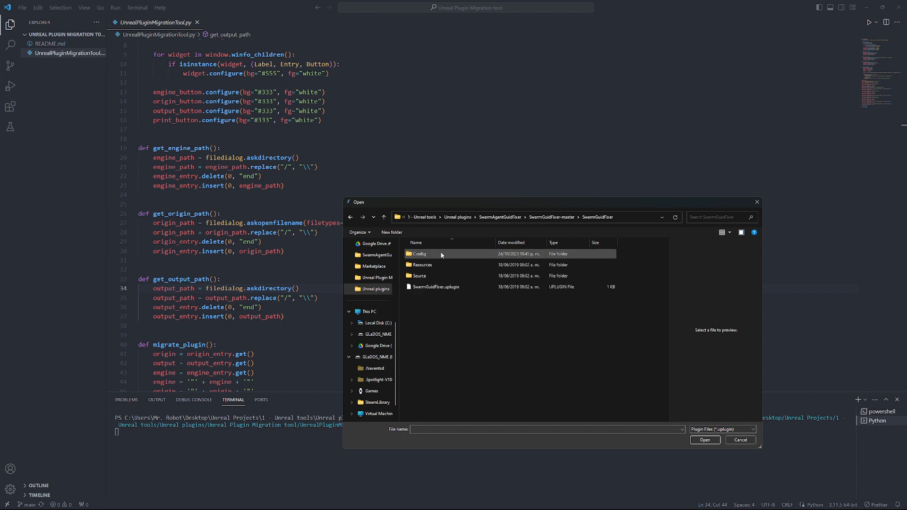
pyautogui.click(446, 288)
pyautogui.click(717, 440)
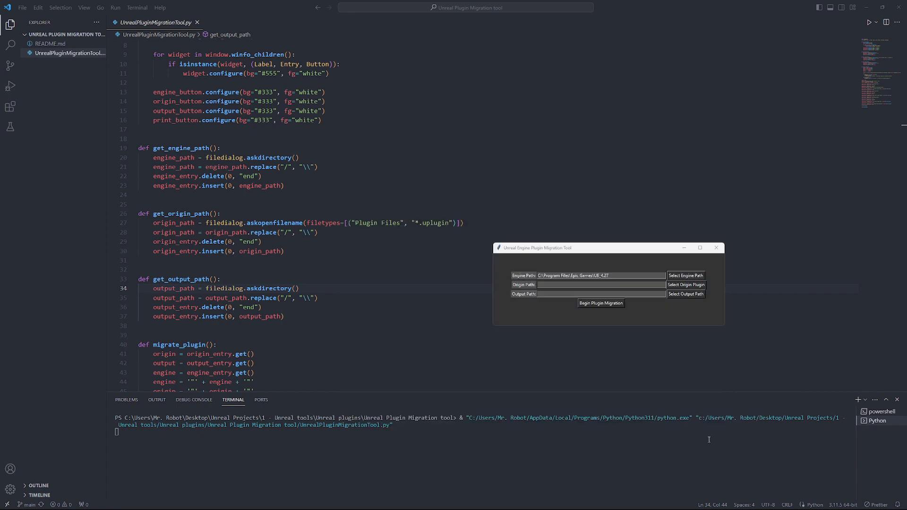
# - Set the output path to the Unreal plugins folder
pyautogui.click(685, 295)
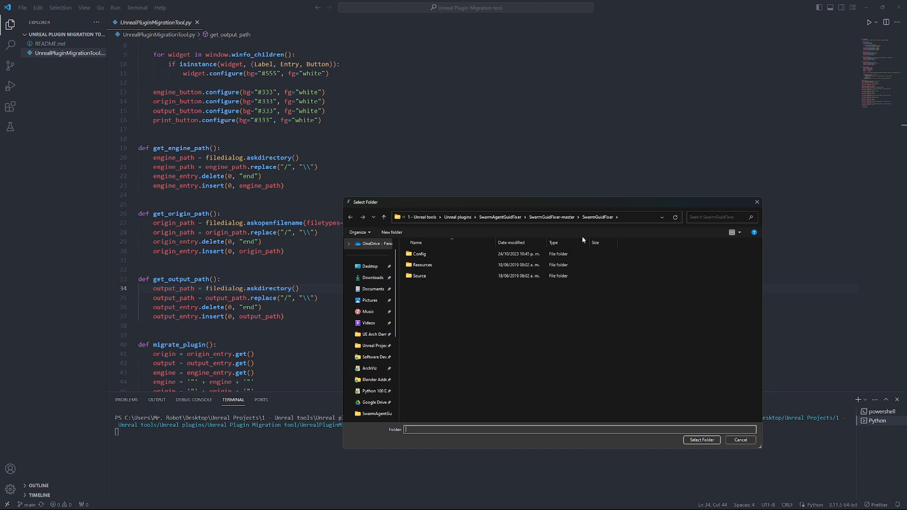
pyautogui.click(508, 220)
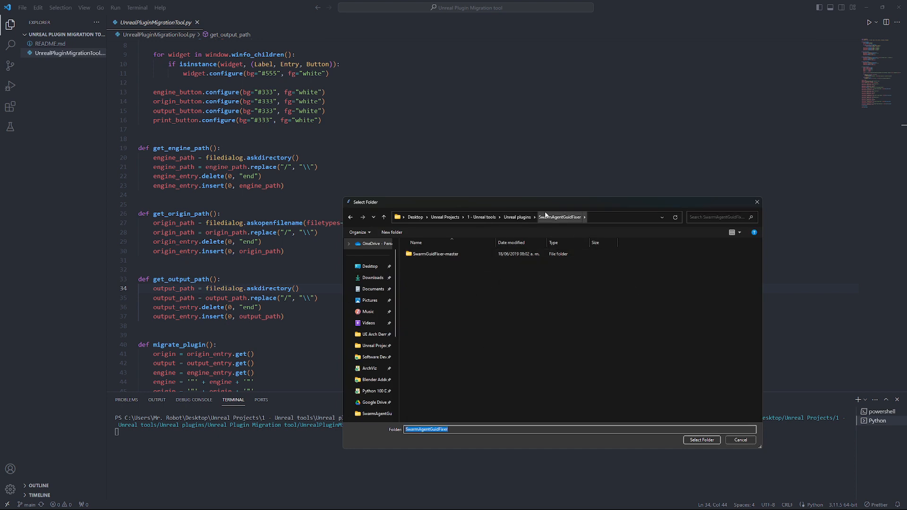
pyautogui.click(512, 220)
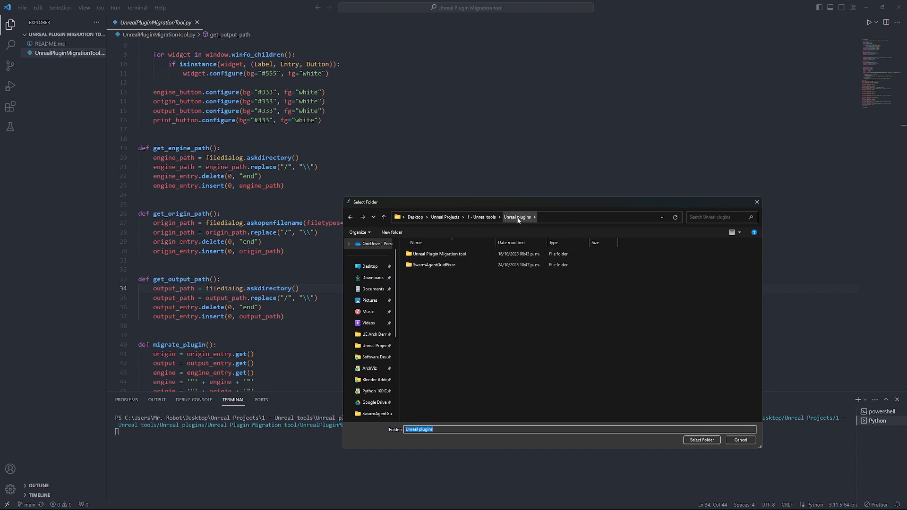
pyautogui.click(706, 440)
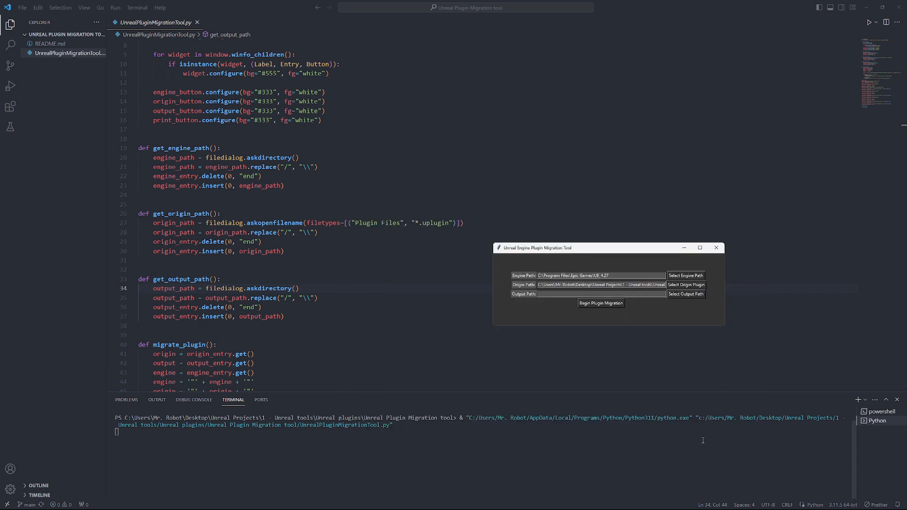
# - Begin the plugin migration, wait for BUILD SUCCESSFUL, and acknowledge the Migration complete message
pyautogui.click(593, 305)
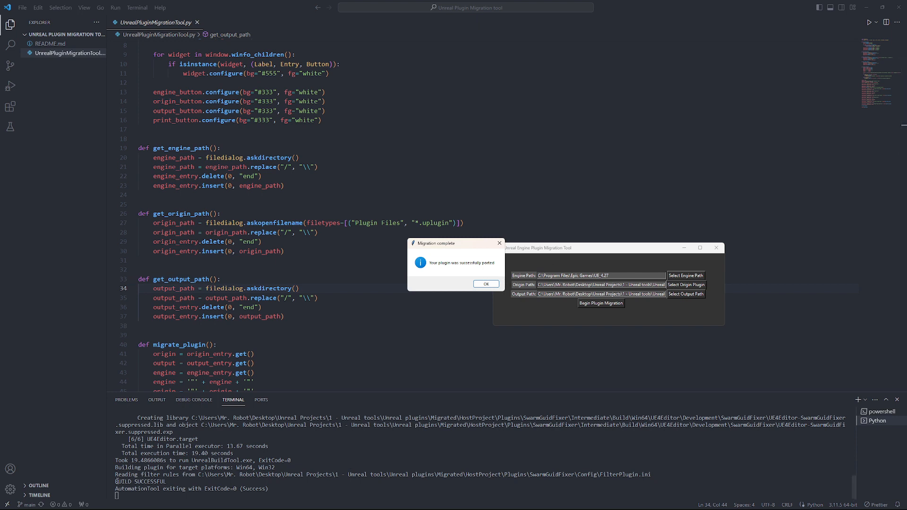
pyautogui.moveTo(117, 481); pyautogui.dragTo(180, 474)
pyautogui.hotkey('alt', 'Tab')
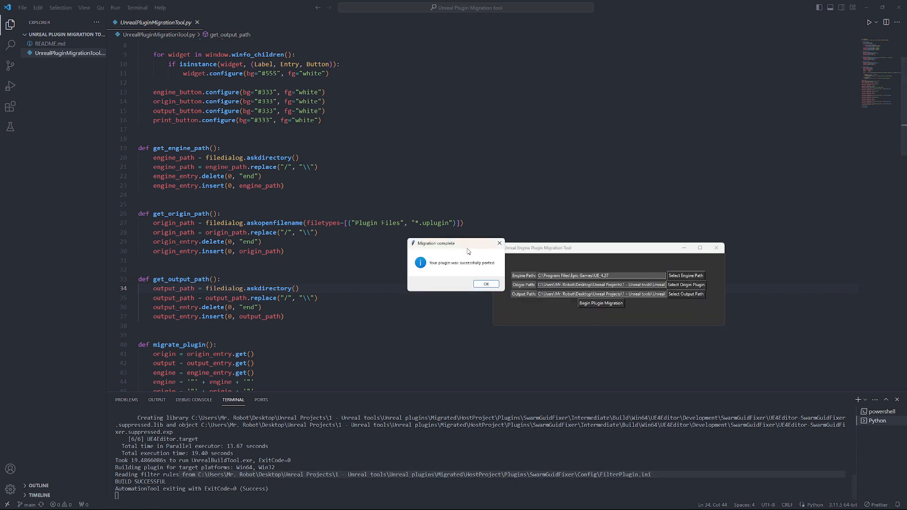
pyautogui.click(488, 284)
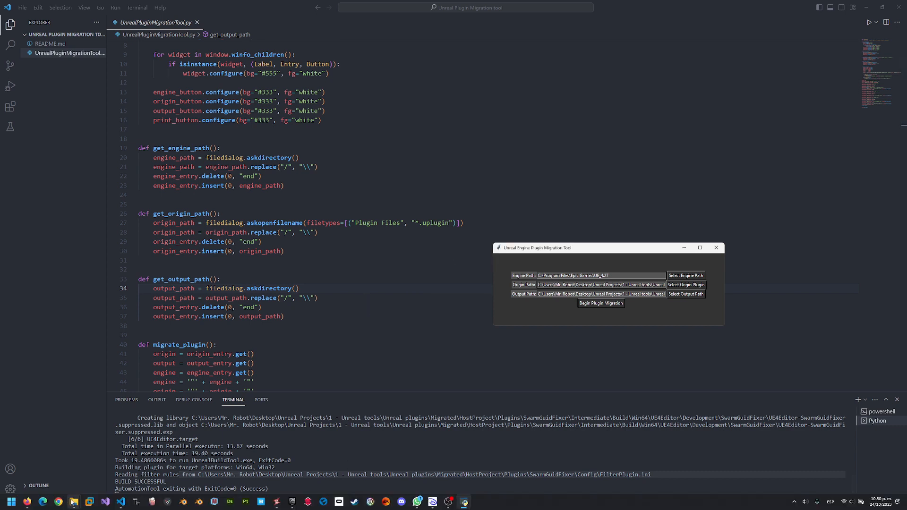
# - Inspect the Migrated output folder in Unreal plugins, then bring up UE_4.27's Marketplace plugins folder
pyautogui.moveTo(73, 502)
pyautogui.click(114, 465)
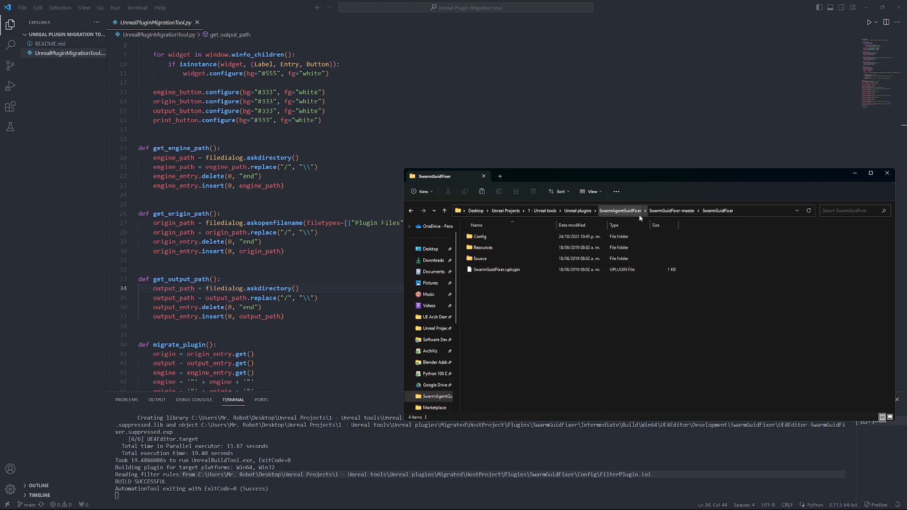
pyautogui.click(570, 212)
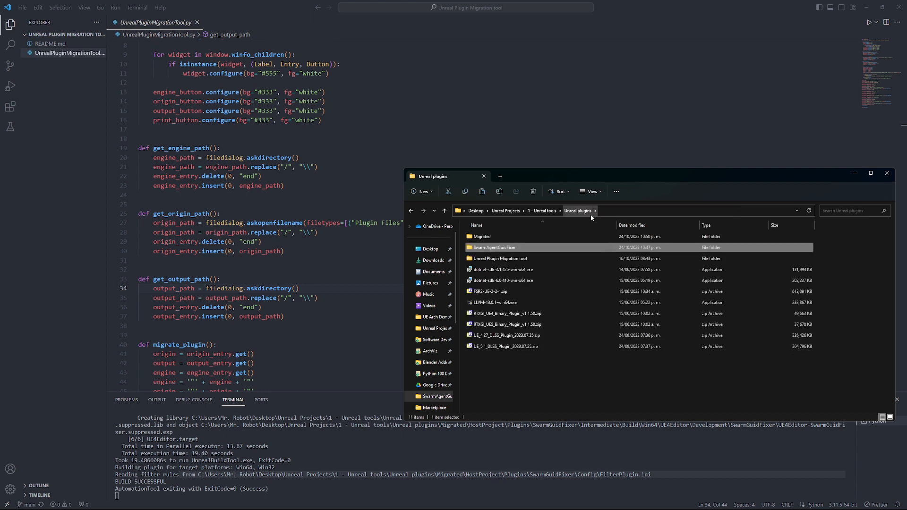
pyautogui.doubleClick(482, 236)
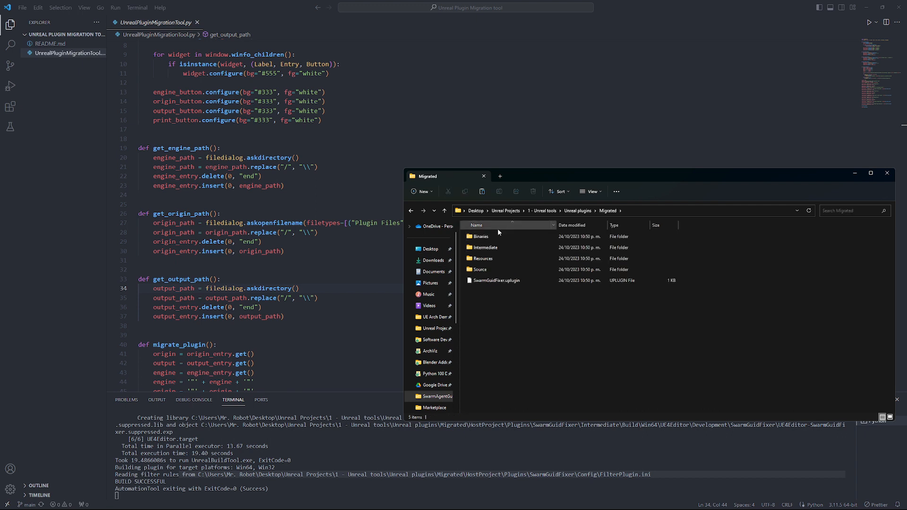
pyautogui.click(445, 210)
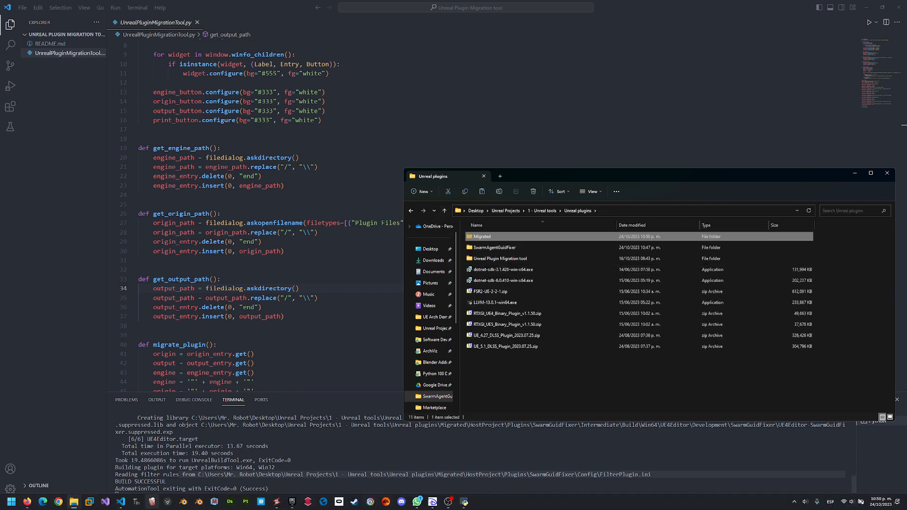
pyautogui.moveTo(75, 508)
pyautogui.click(39, 463)
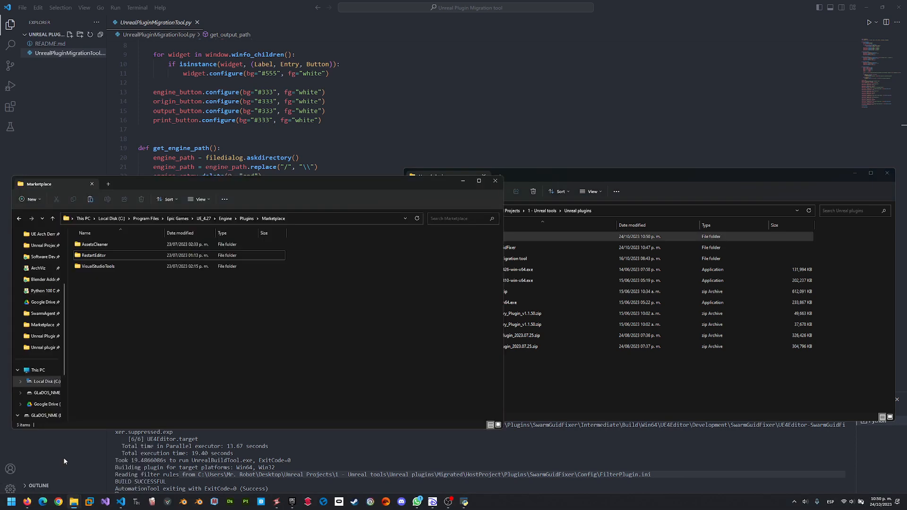
# - Paste the Migrated folder into Marketplace plugins and copy the SwarmAgentGuidFixer name from the origin path
pyautogui.click(886, 172)
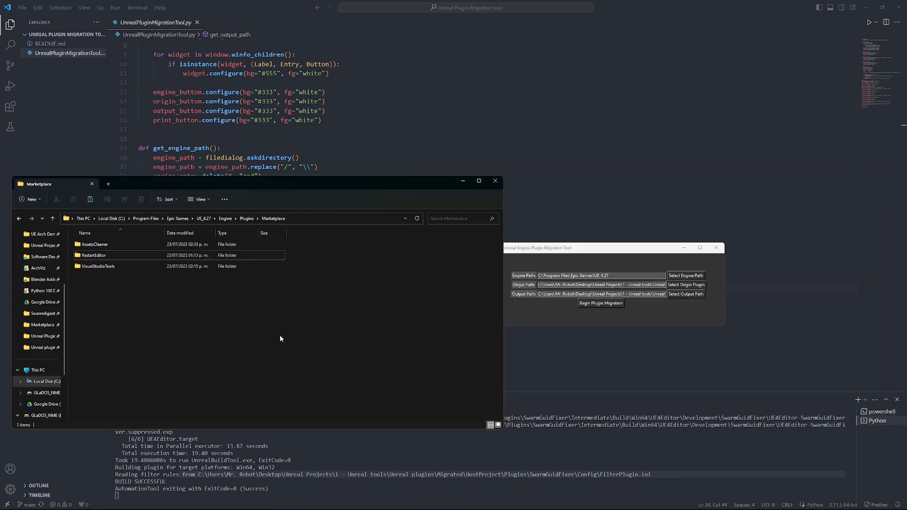
pyautogui.hotkey('ctrl', 'v')
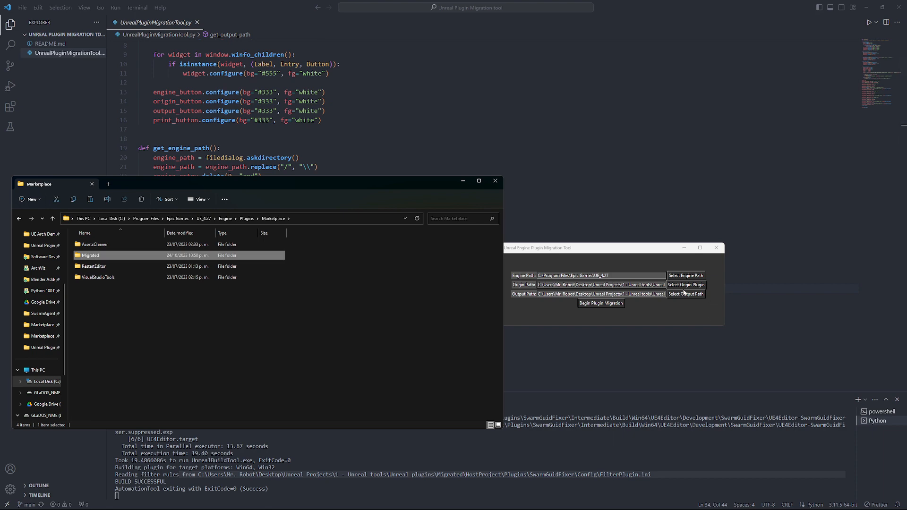
pyautogui.hotkey('alt', 'Tab')
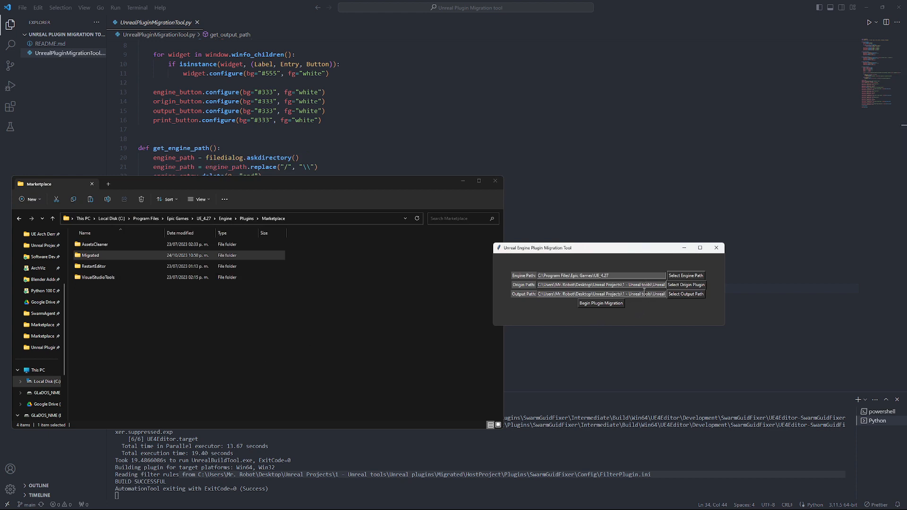
pyautogui.moveTo(644, 292); pyautogui.dragTo(708, 290)
pyautogui.moveTo(646, 285); pyautogui.dragTo(671, 285)
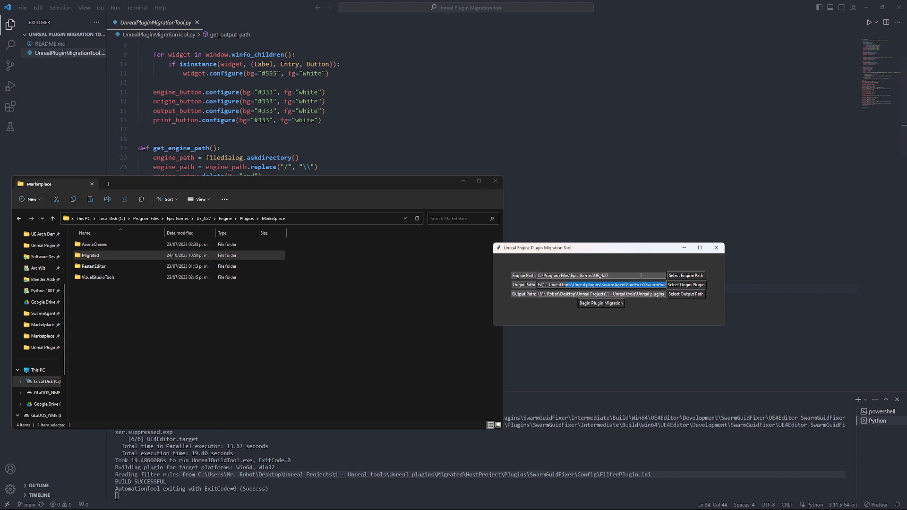
pyautogui.click(603, 285)
pyautogui.moveTo(628, 286); pyautogui.dragTo(644, 285)
pyautogui.hotkey('ctrl', 'c')
# - Rename the Migrated folder to SwarmAgentGuidFixer
pyautogui.click(101, 261)
pyautogui.click(106, 255)
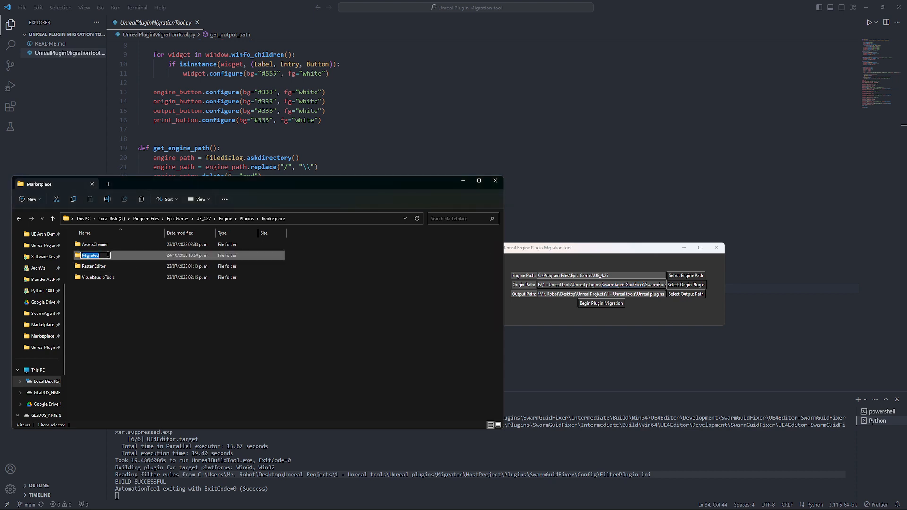
pyautogui.hotkey('ctrl', 'v')
pyautogui.click(168, 343)
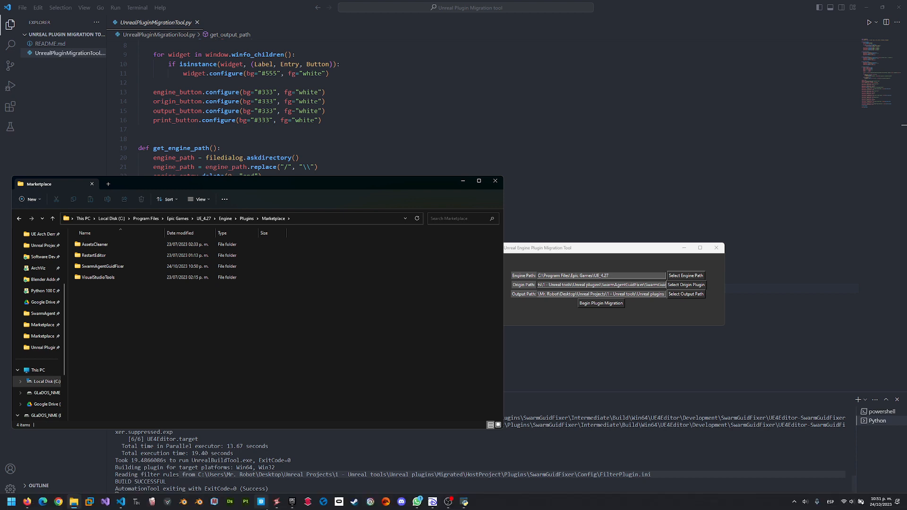
pyautogui.click(279, 504)
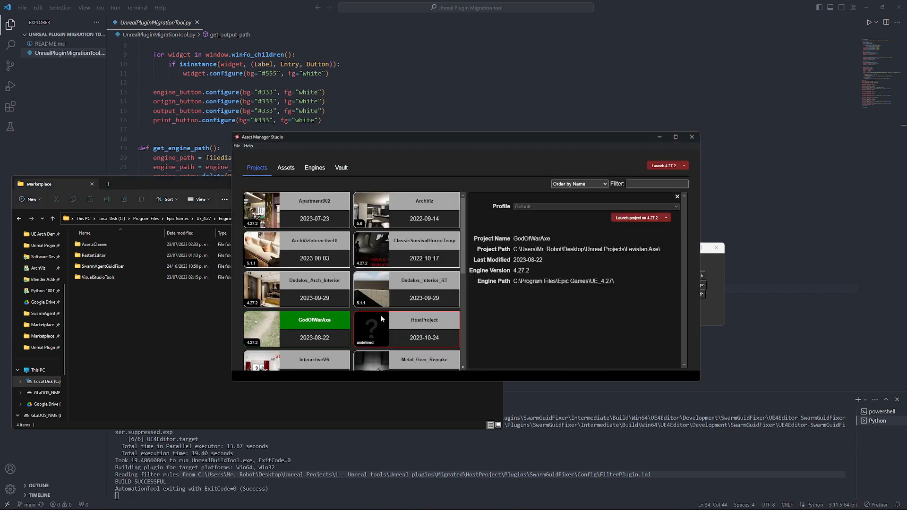
# - Launch GodOfWarAxe on 4.27.2 and answer Yes to keep loading without the missing plugin
pyautogui.click(639, 219)
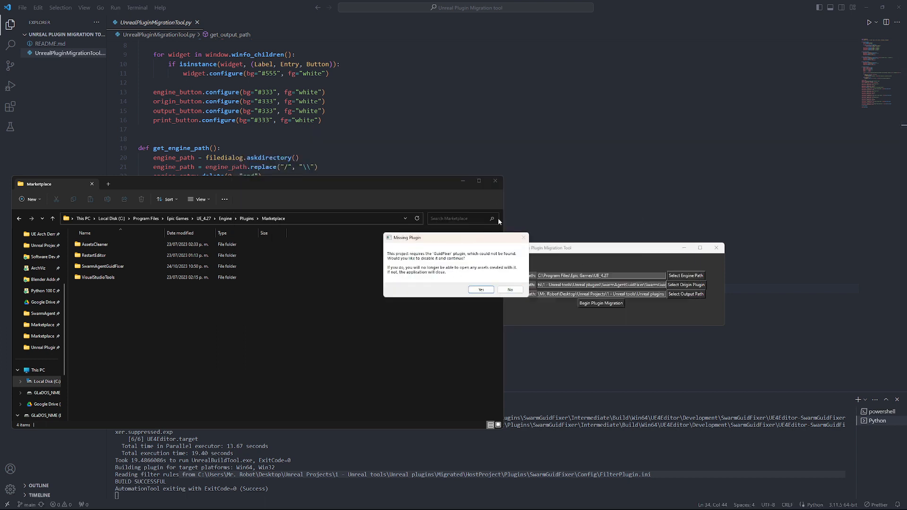
pyautogui.moveTo(478, 238); pyautogui.dragTo(610, 241)
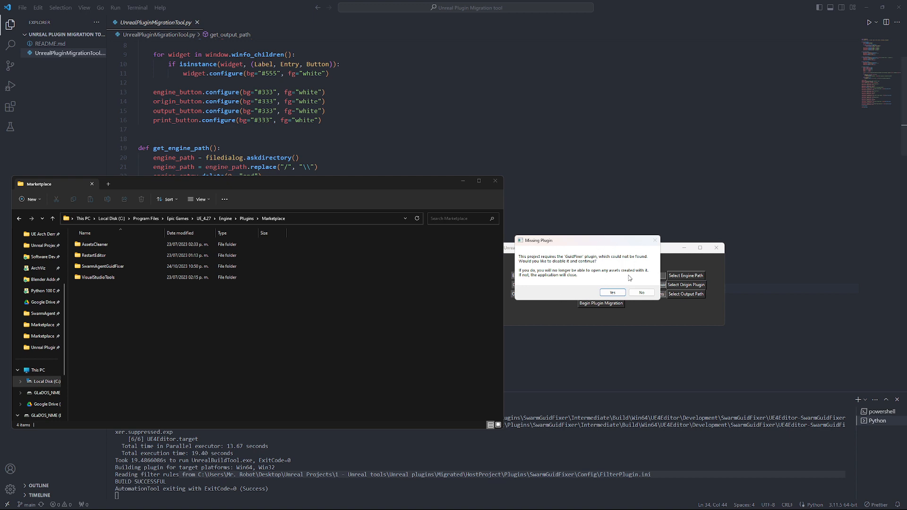
pyautogui.click(613, 293)
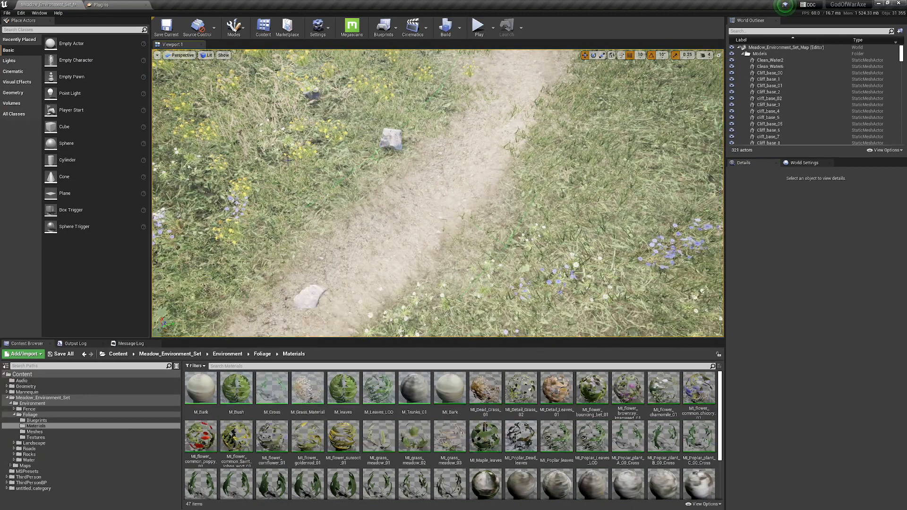
# - Find the SwarmGuidFixer plugin by searching 'GUID', enable it, and restart Unreal Engine 4.27
pyautogui.click(99, 4)
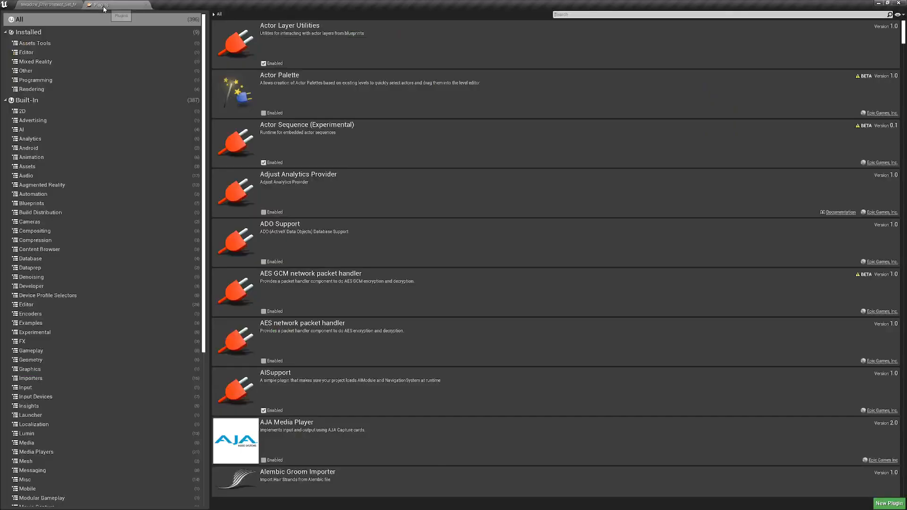
pyautogui.click(579, 14)
pyautogui.write('GUID')
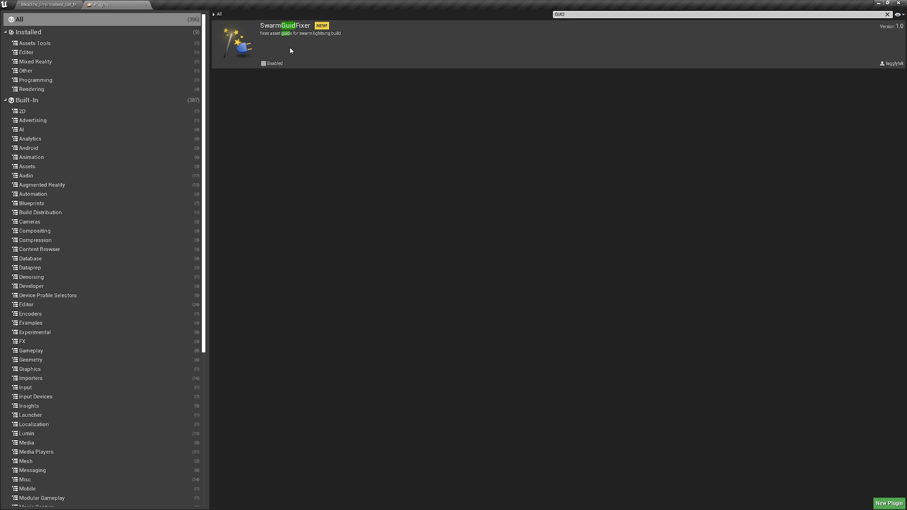
pyautogui.click(263, 64)
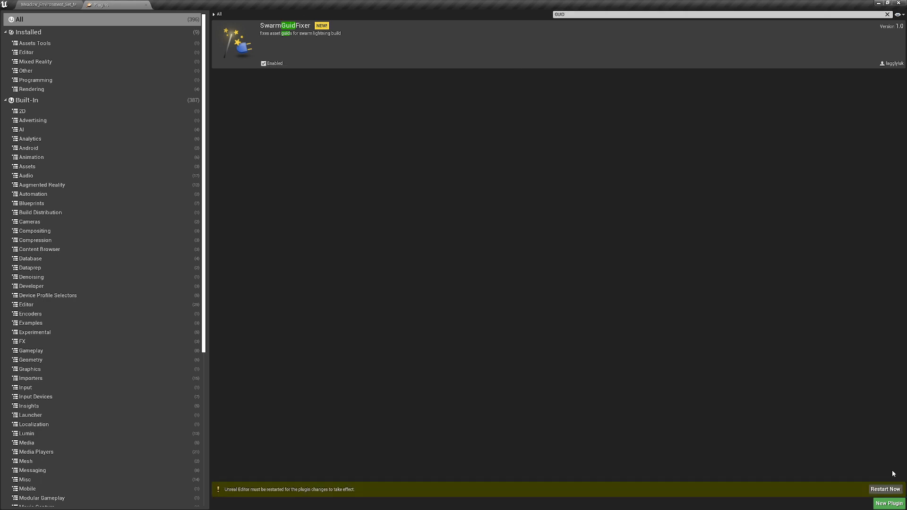
pyautogui.click(885, 490)
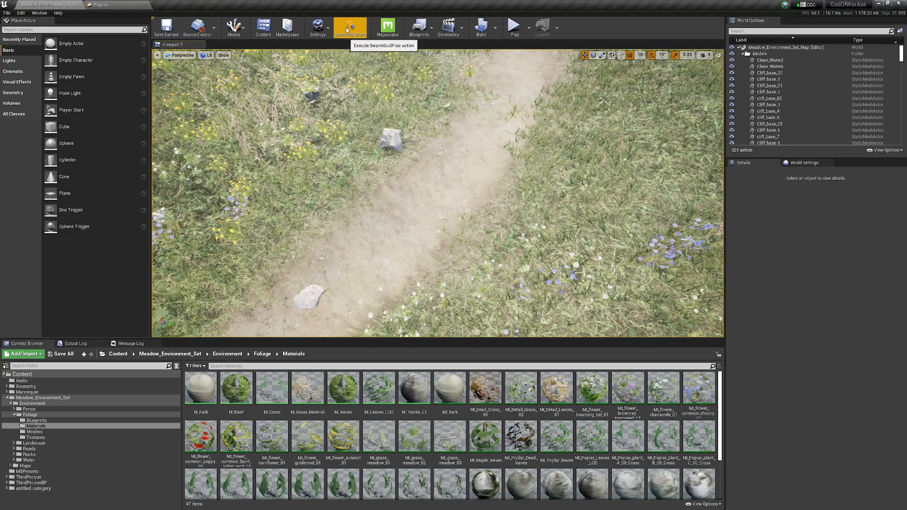
# - Run the SwarmGuidFixer fix from the toolbar and dismiss its completion message
pyautogui.click(335, 38)
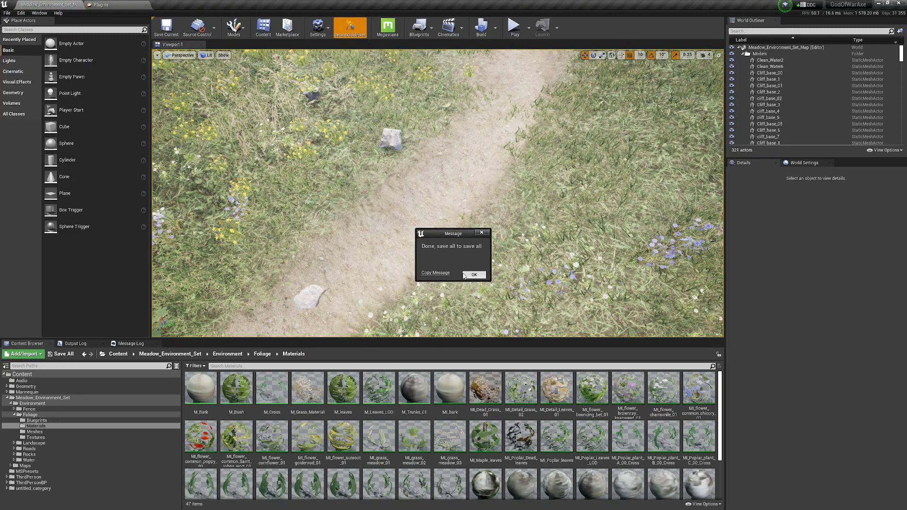
pyautogui.click(475, 276)
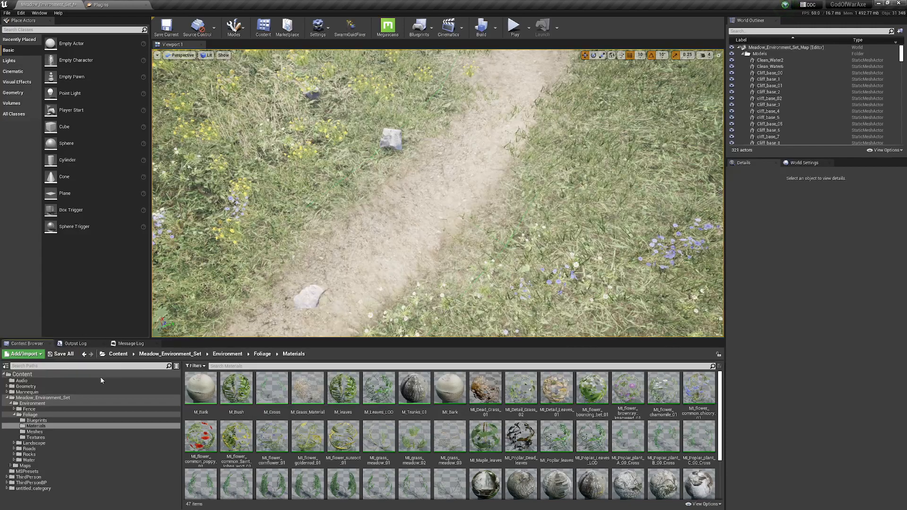
pyautogui.scroll(-3, 269, 336)
pyautogui.scroll(-6, 269, 337)
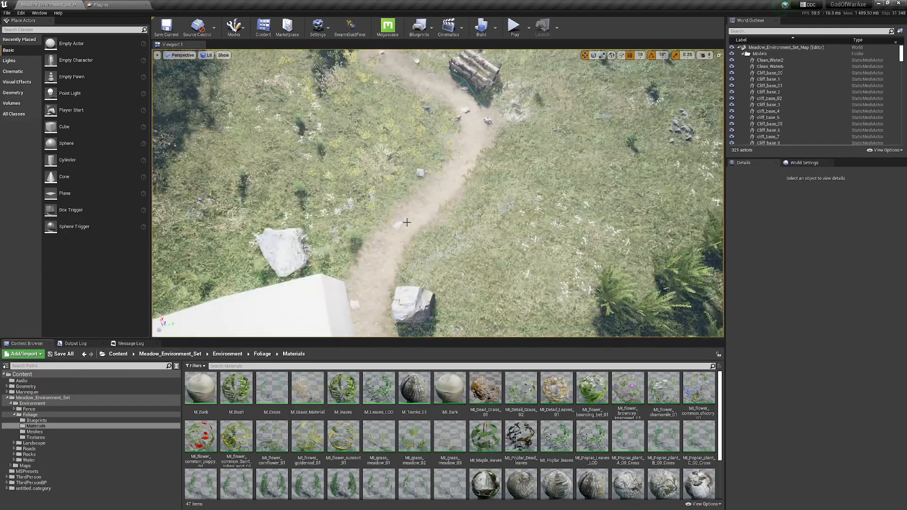
# - Fly the camera around the Meadow level past the pond, log bench, and white block
pyautogui.moveTo(406, 223); pyautogui.dragTo(371, 118)
pyautogui.press('w')
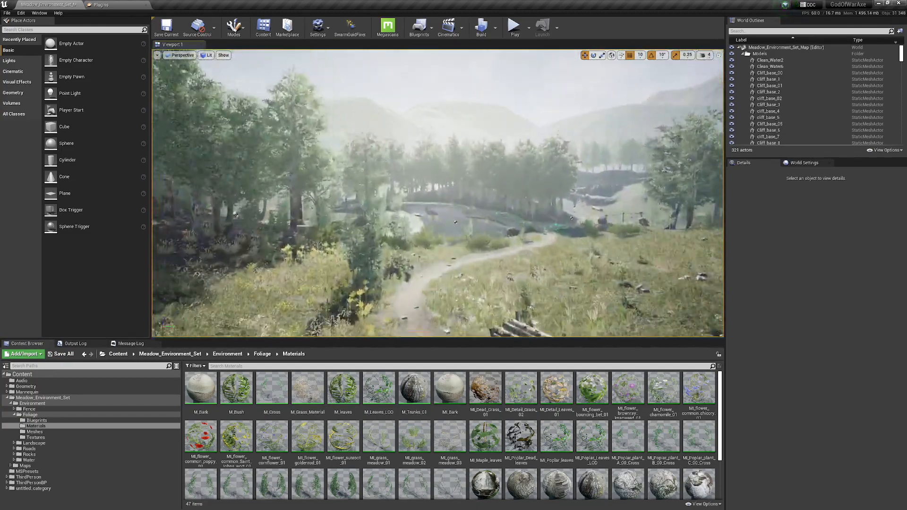
pyautogui.press('q')
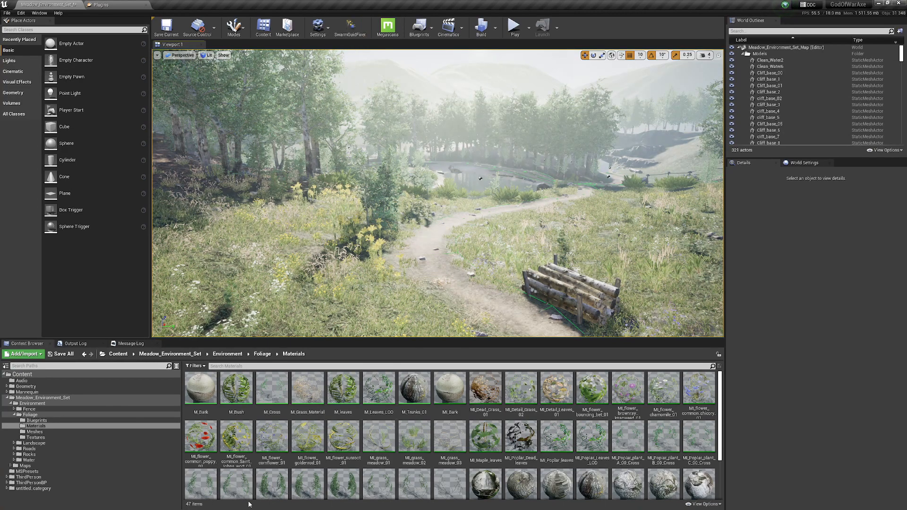
pyautogui.rightClick(463, 264)
pyautogui.press('w')
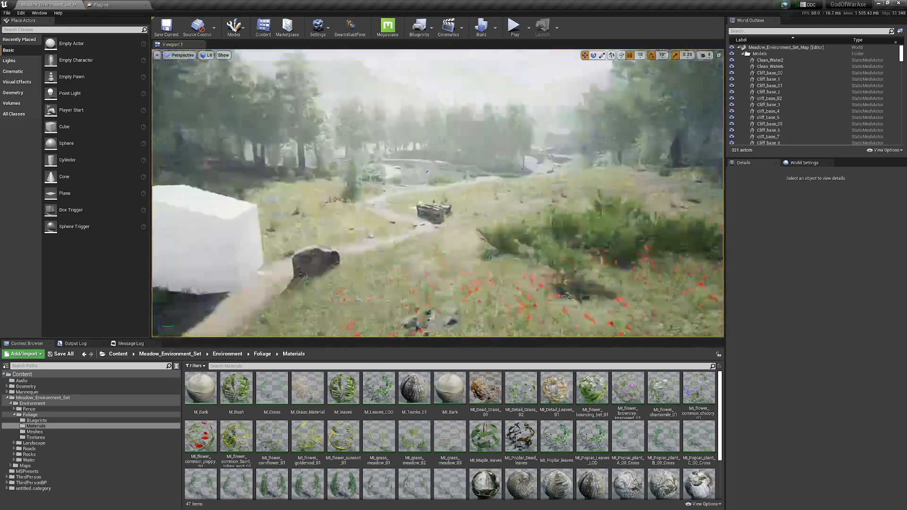
pyautogui.press('s')
pyautogui.press('w')
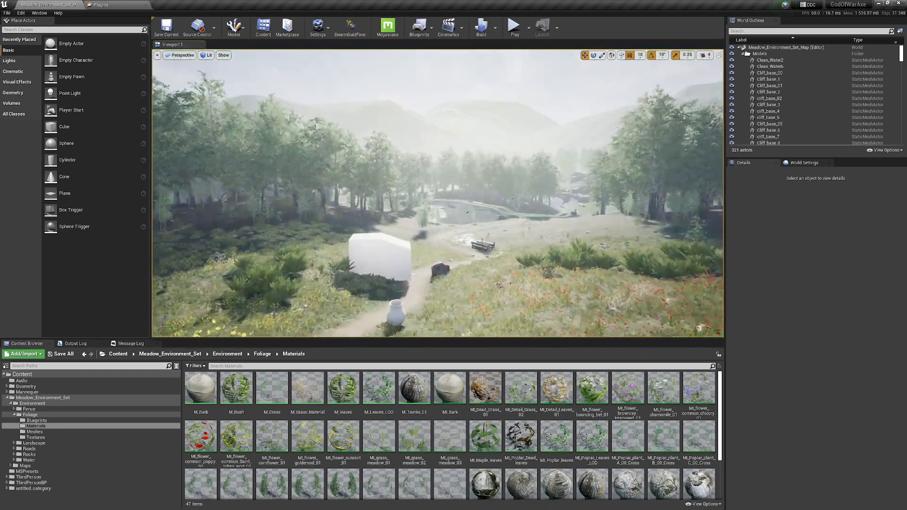
pyautogui.press('w')
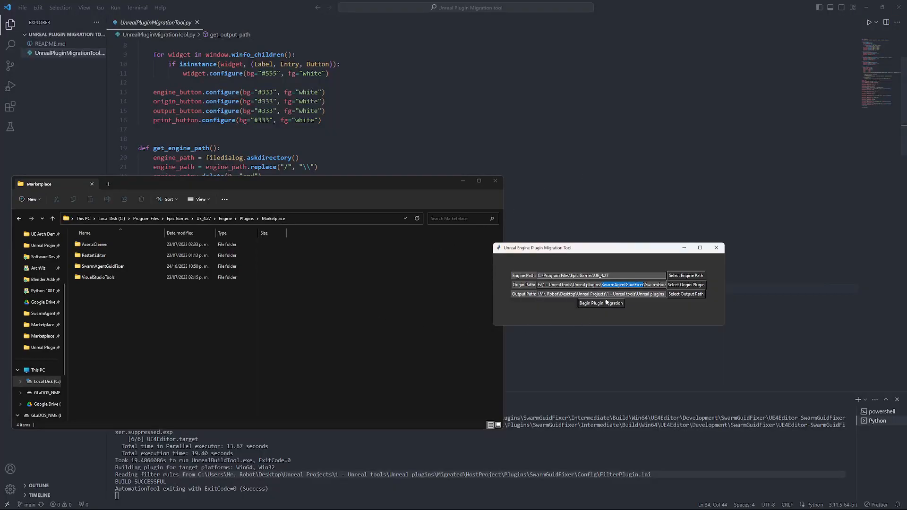
# - Close the plugin migration tool and the Marketplace folder window
pyautogui.click(717, 247)
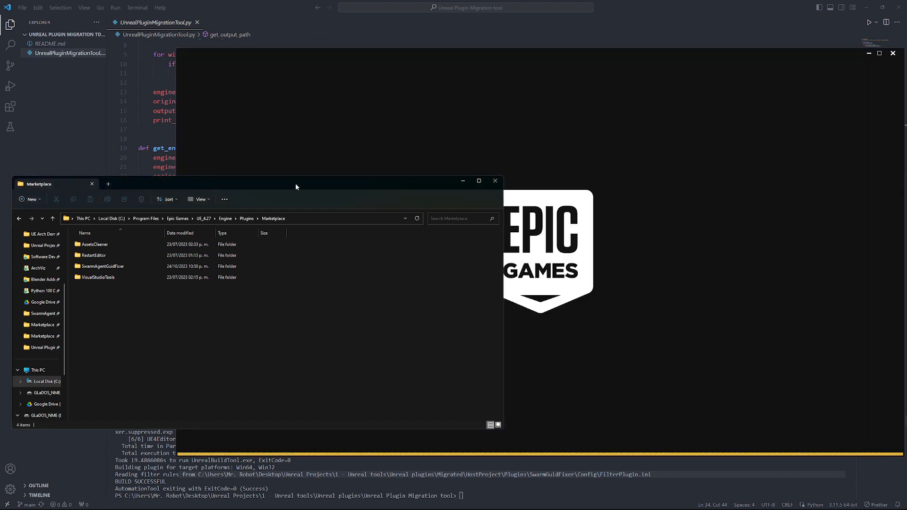
pyautogui.moveTo(296, 183); pyautogui.dragTo(285, 192)
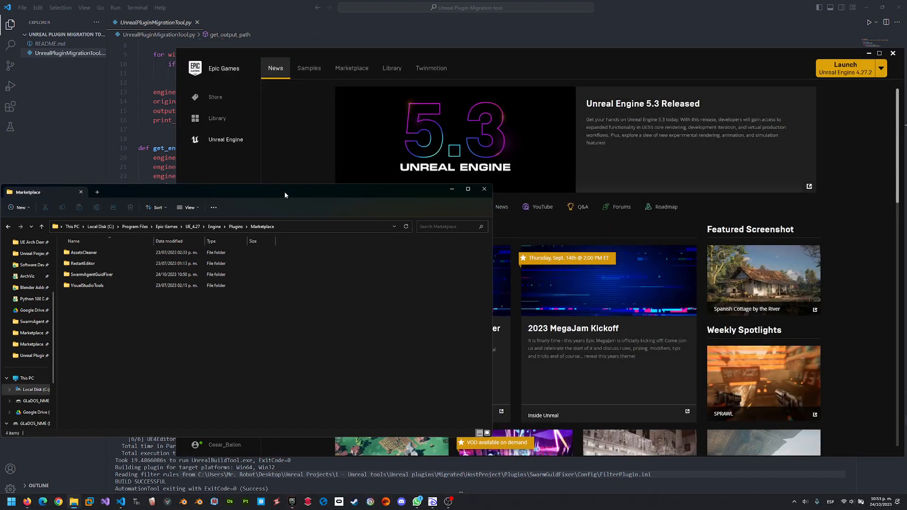
pyautogui.click(484, 189)
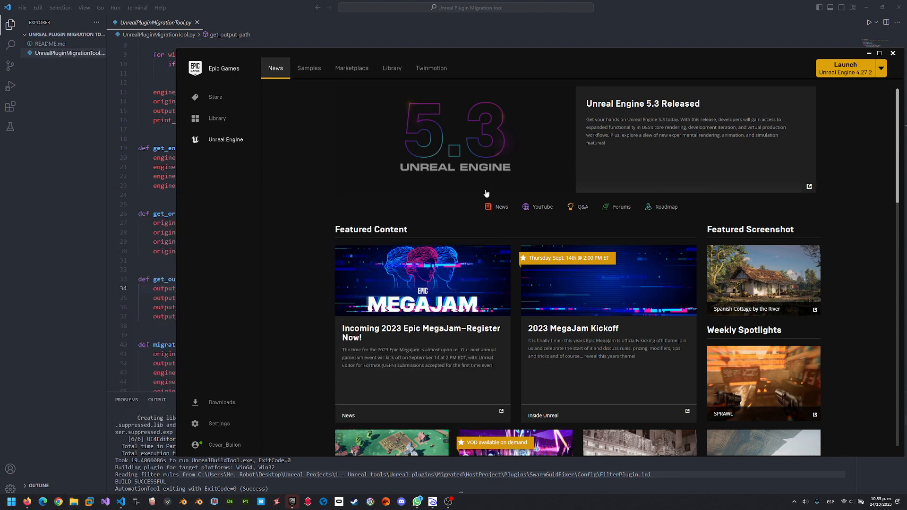